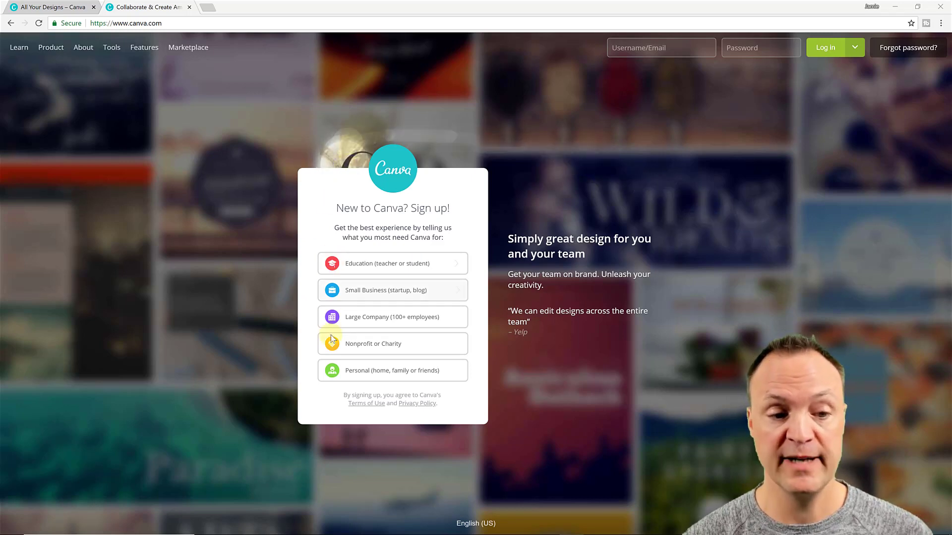
Log in to Canva with a Google account to reach the All your designs home
{"action": "left_click", "coordinate": [473, 409]}
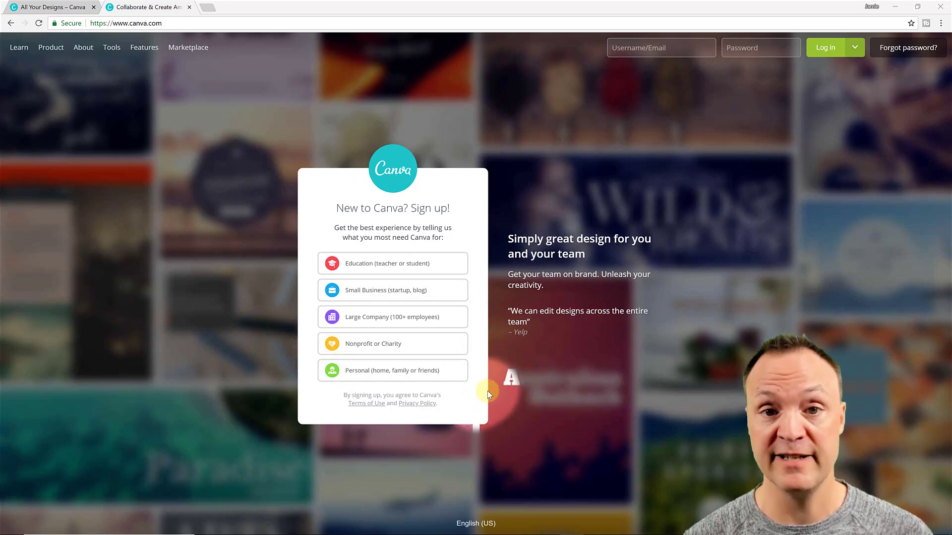
{"action": "left_click", "coordinate": [821, 48]}
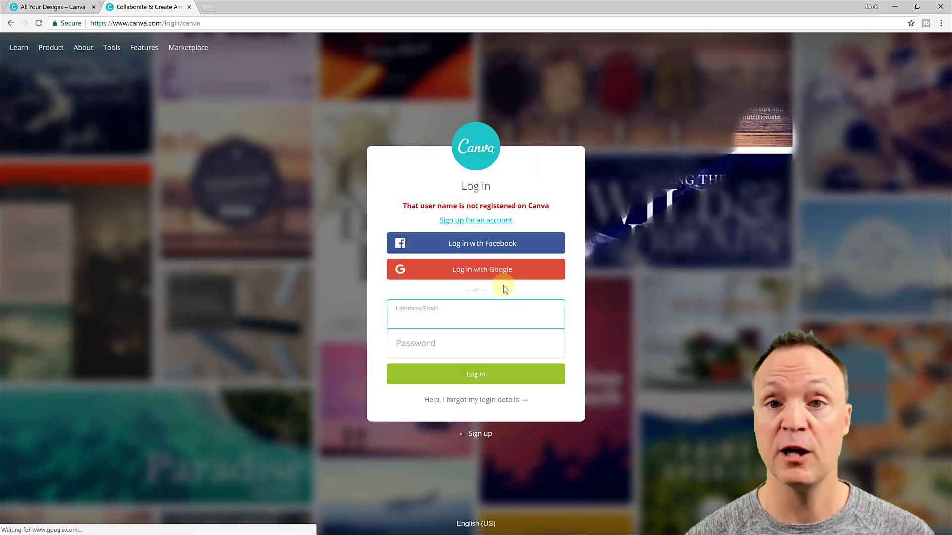
{"action": "left_click", "coordinate": [505, 276]}
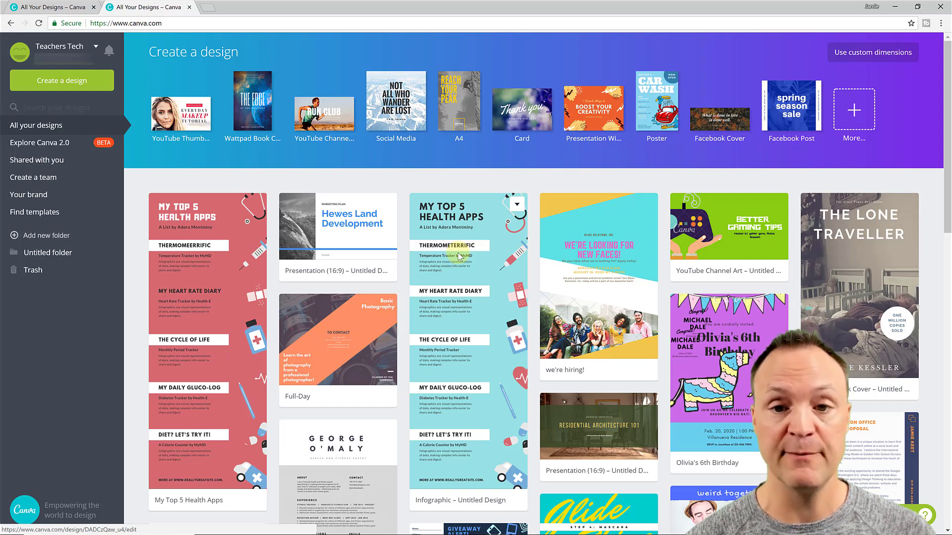
Bring up the Canva 2.0 beta introduction and switch over to Canva 2.0
{"action": "left_click", "coordinate": [67, 143]}
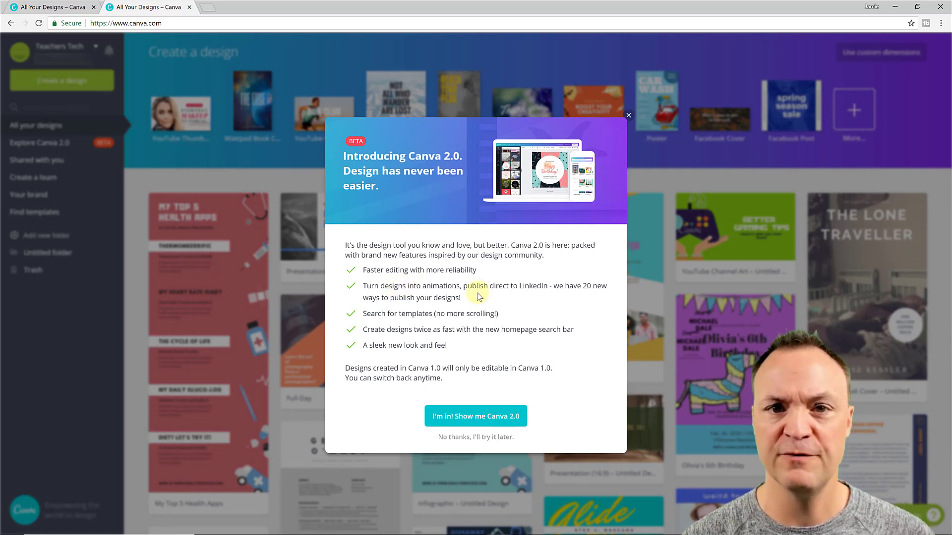
{"action": "left_click", "coordinate": [486, 417]}
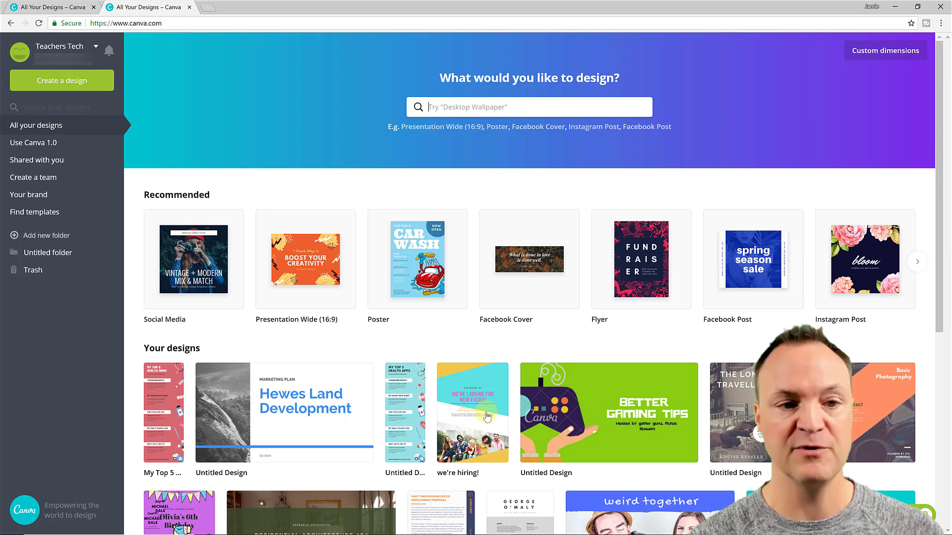
Search 'info' and start an Infographic from the '5 Reasons to Give to Charity' template
{"action": "type", "text": "info"}
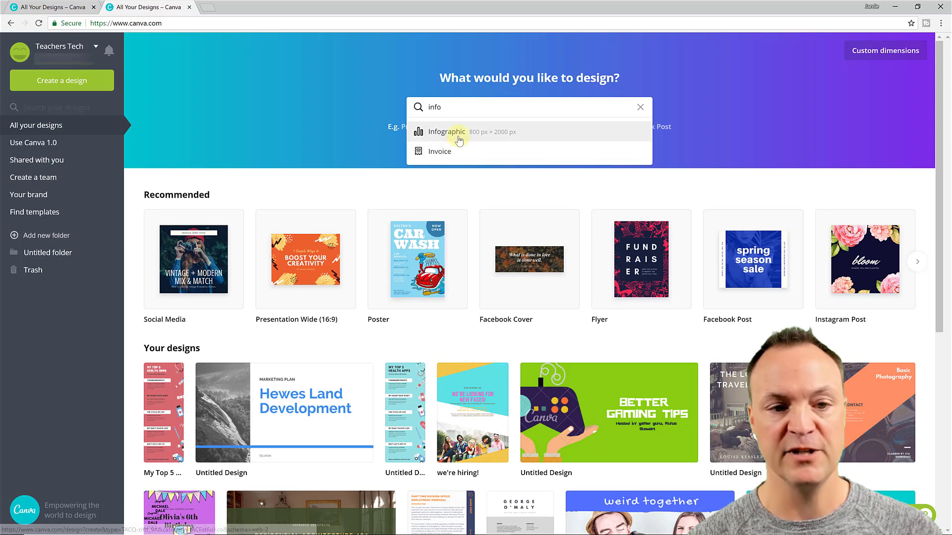
{"action": "left_click", "coordinate": [457, 134]}
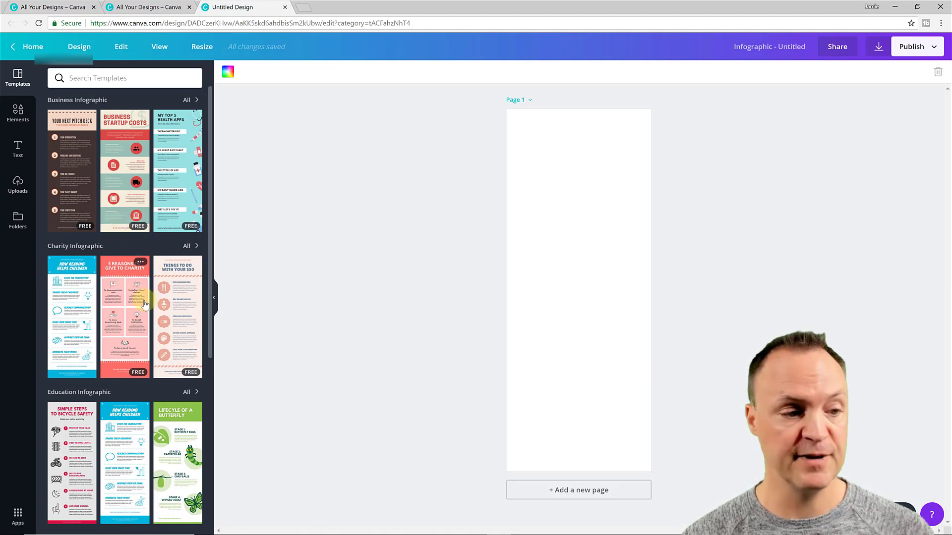
{"action": "left_click", "coordinate": [137, 327]}
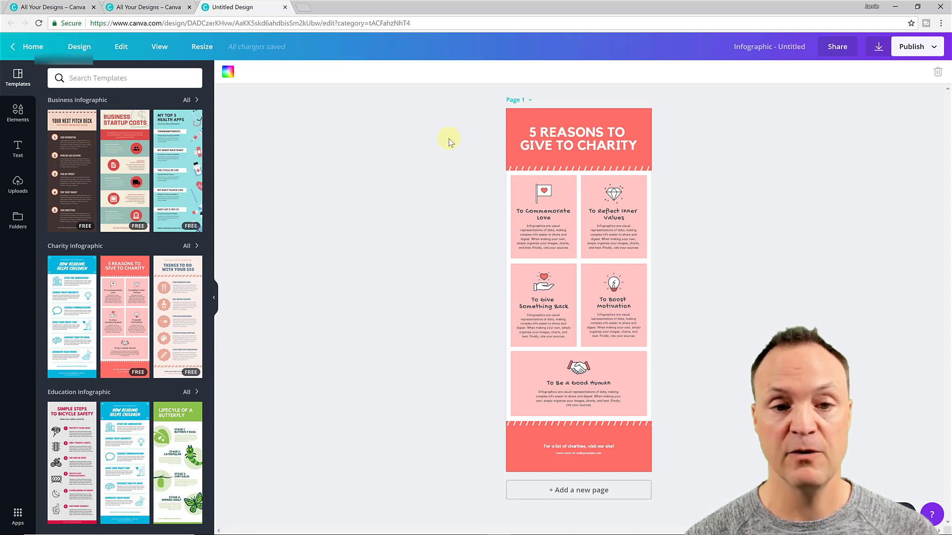
Set the infographic heading's font to Adumu Regular
{"action": "left_click", "coordinate": [580, 146]}
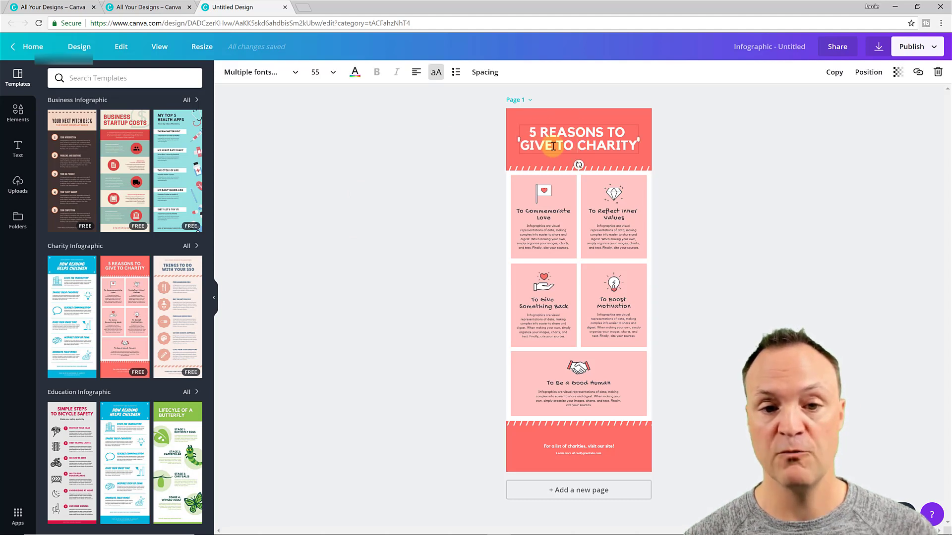
{"action": "left_click", "coordinate": [588, 143]}
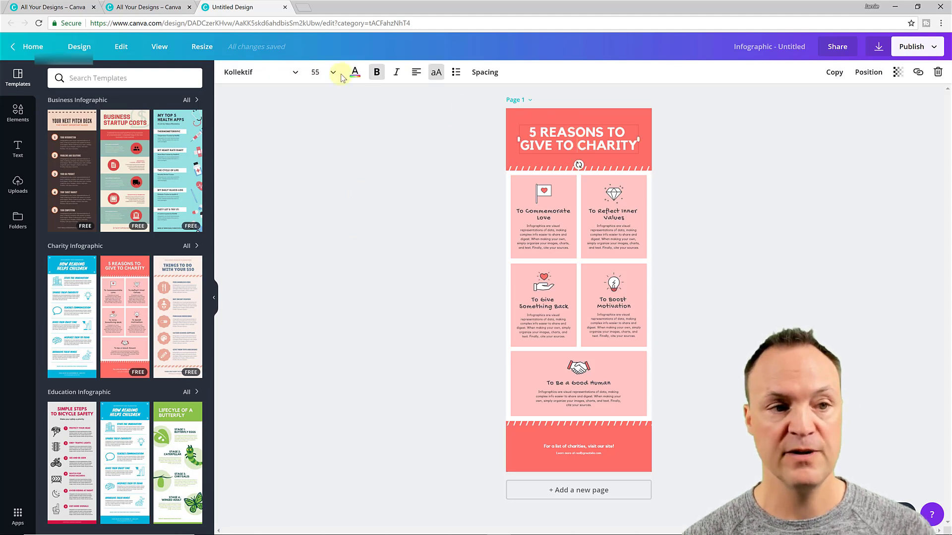
{"action": "left_click", "coordinate": [294, 74]}
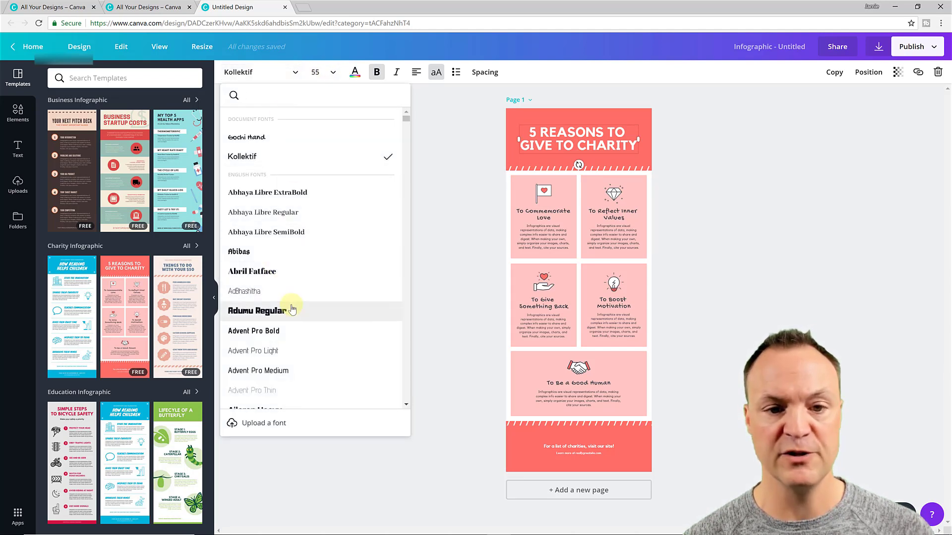
{"action": "left_click", "coordinate": [292, 310]}
{"action": "left_click", "coordinate": [421, 211]}
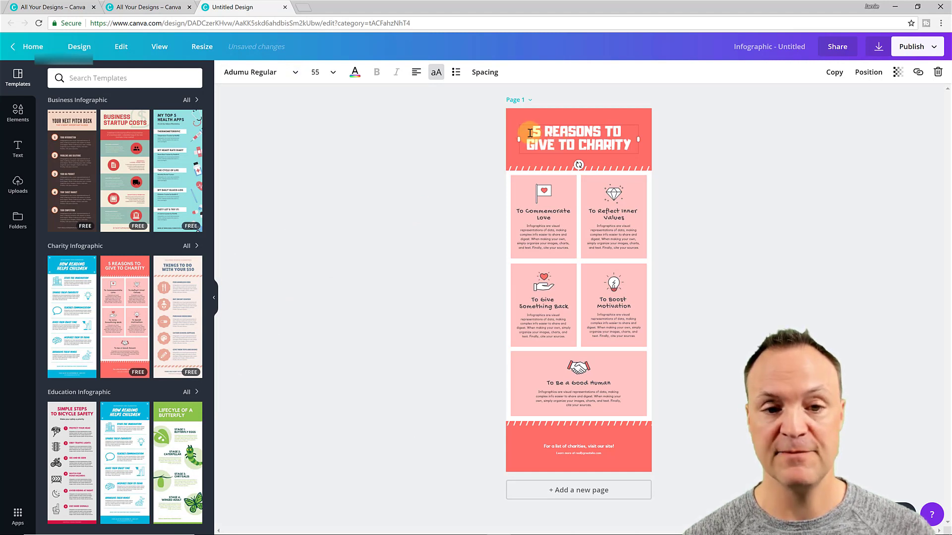
Replace the heading text with 'TITLE' and make its lettering dark
{"action": "left_click_drag", "start_coordinate": [544, 136], "coordinate": [629, 151]}
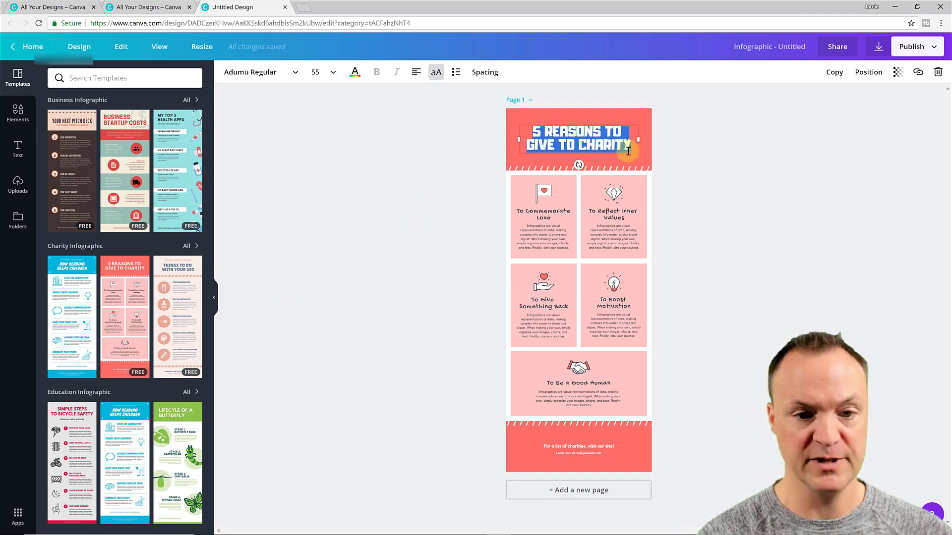
{"action": "type", "text": "TITLE"}
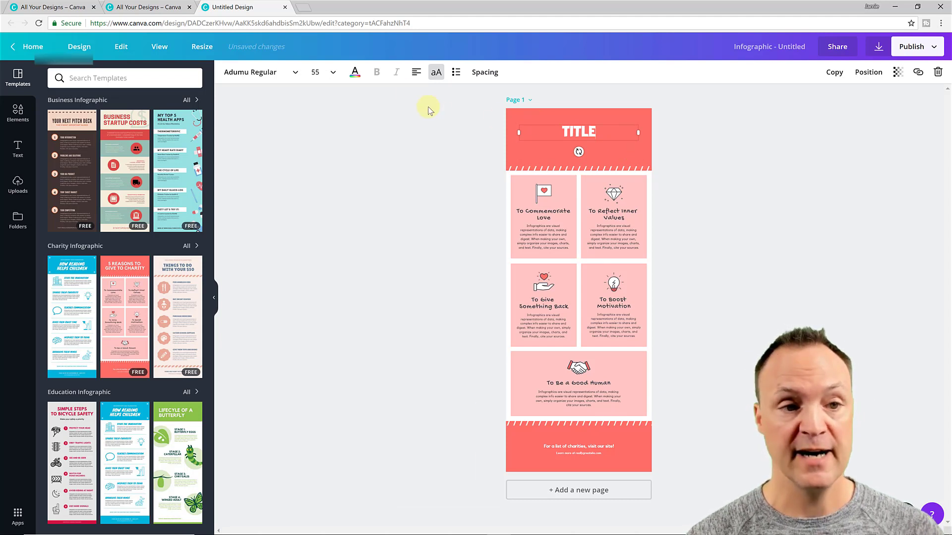
{"action": "left_click", "coordinate": [356, 74]}
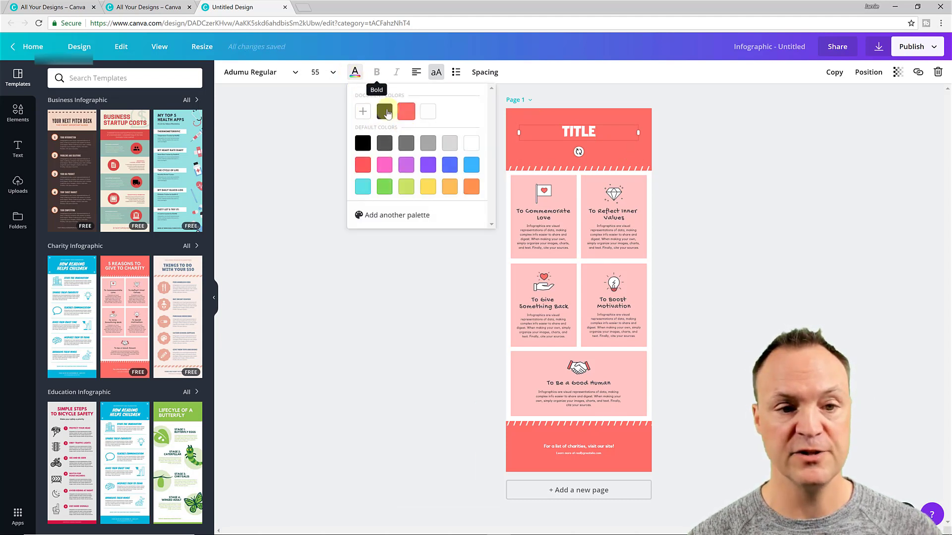
{"action": "left_click", "coordinate": [385, 113]}
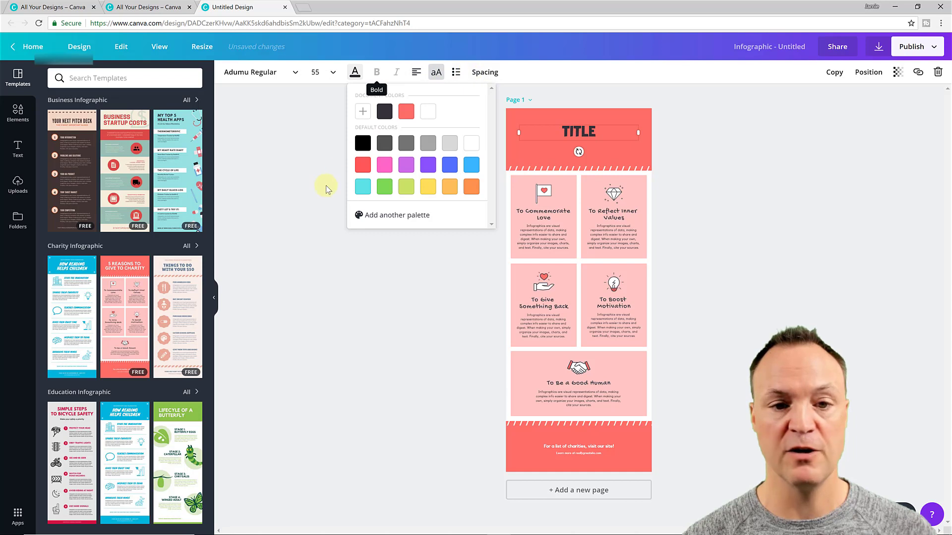
Recolour the coral header banner behind TITLE light blue
{"action": "left_click", "coordinate": [332, 260]}
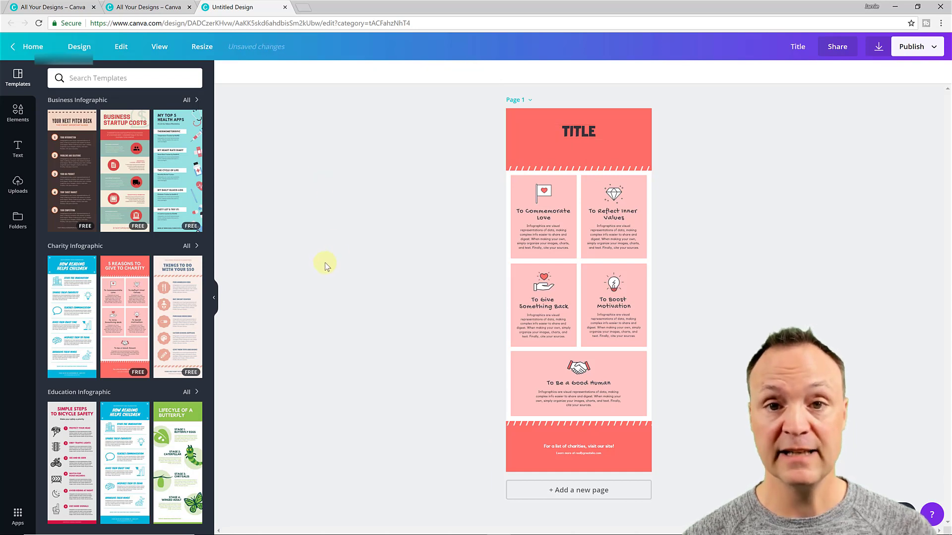
{"action": "left_click", "coordinate": [514, 156]}
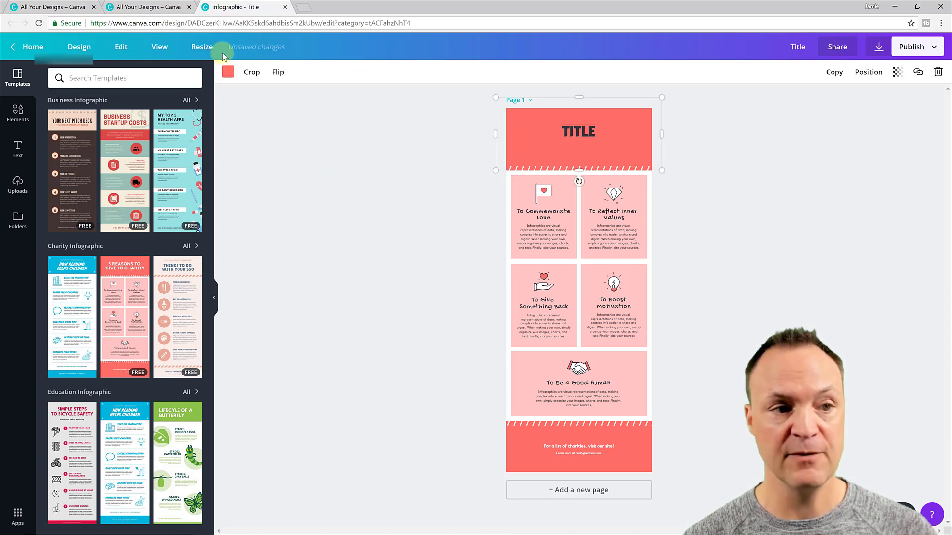
{"action": "left_click", "coordinate": [228, 73]}
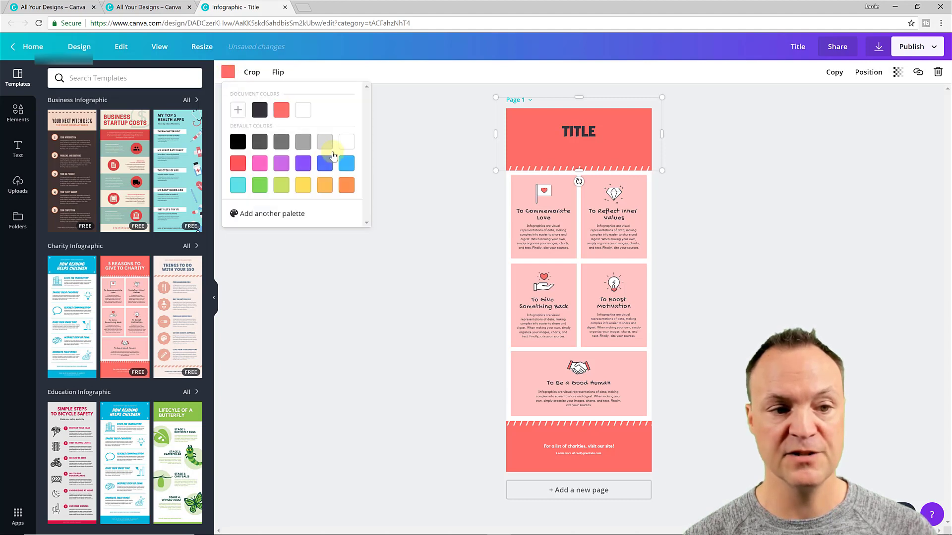
{"action": "left_click", "coordinate": [346, 163]}
{"action": "left_click", "coordinate": [452, 181]}
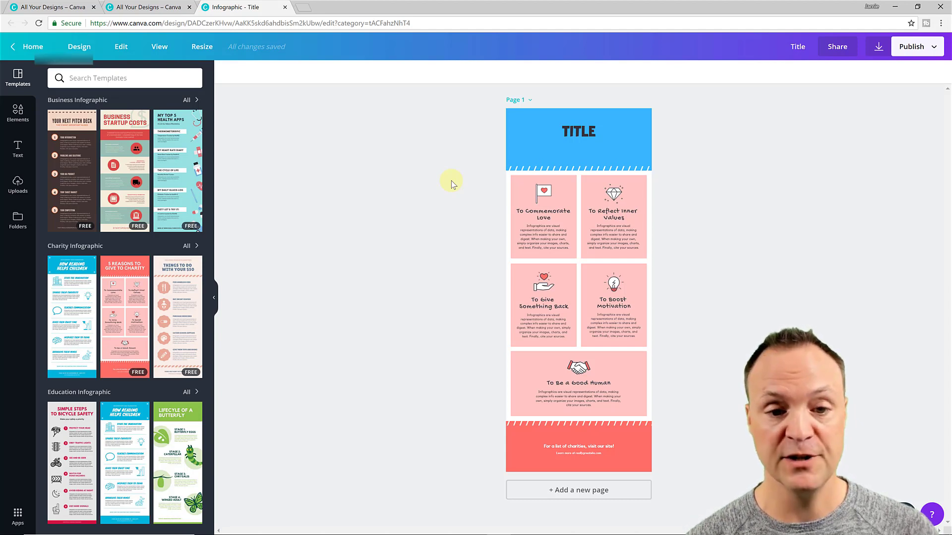
Make the heart on the first pink box's flag icon light blue
{"action": "left_click", "coordinate": [543, 191]}
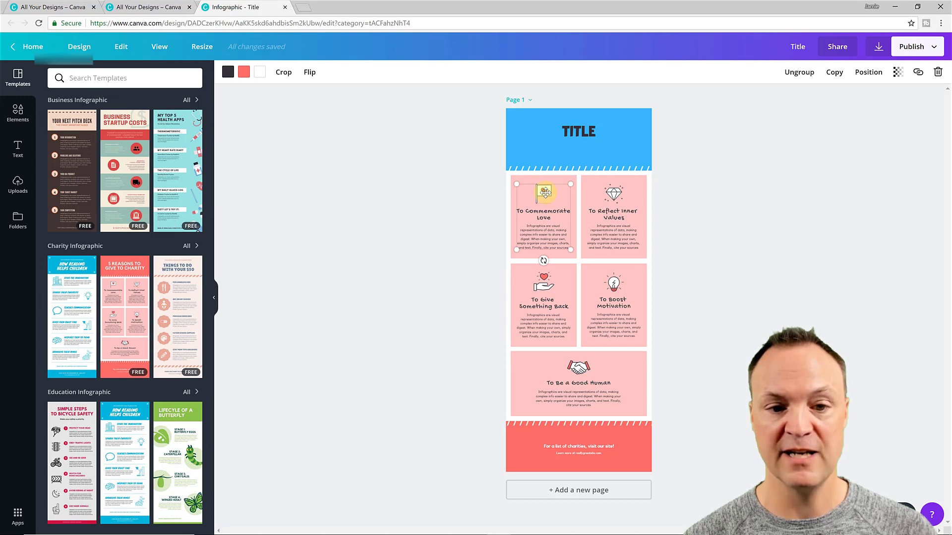
{"action": "double_click", "coordinate": [545, 192]}
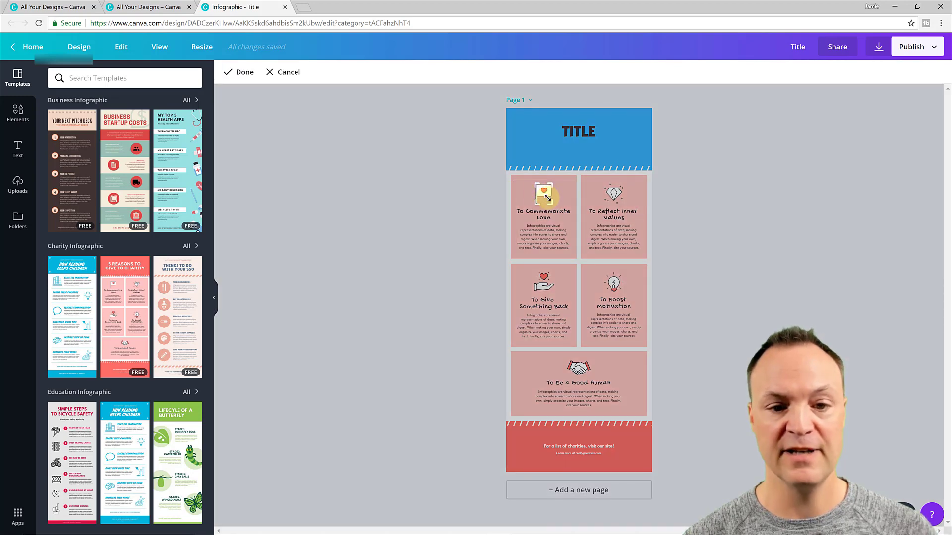
{"action": "left_click", "coordinate": [521, 195]}
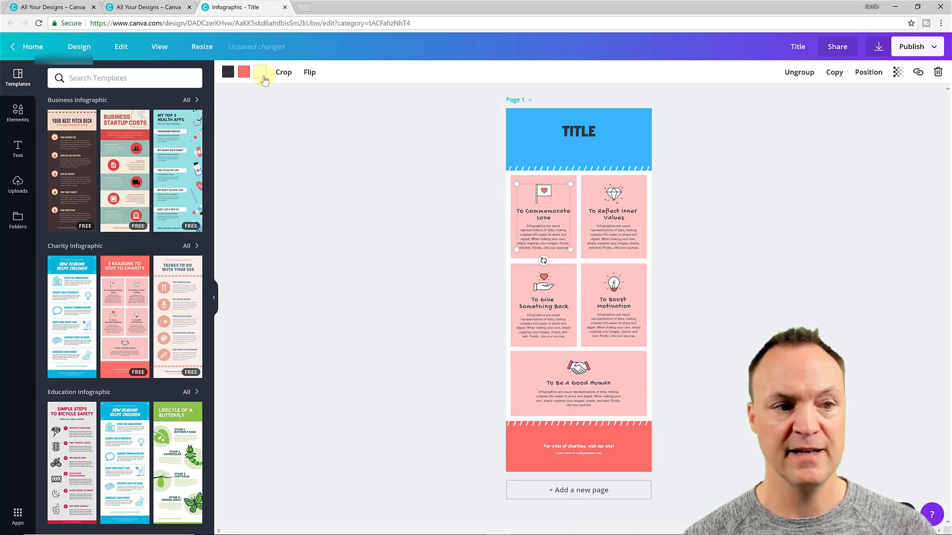
{"action": "left_click", "coordinate": [244, 72]}
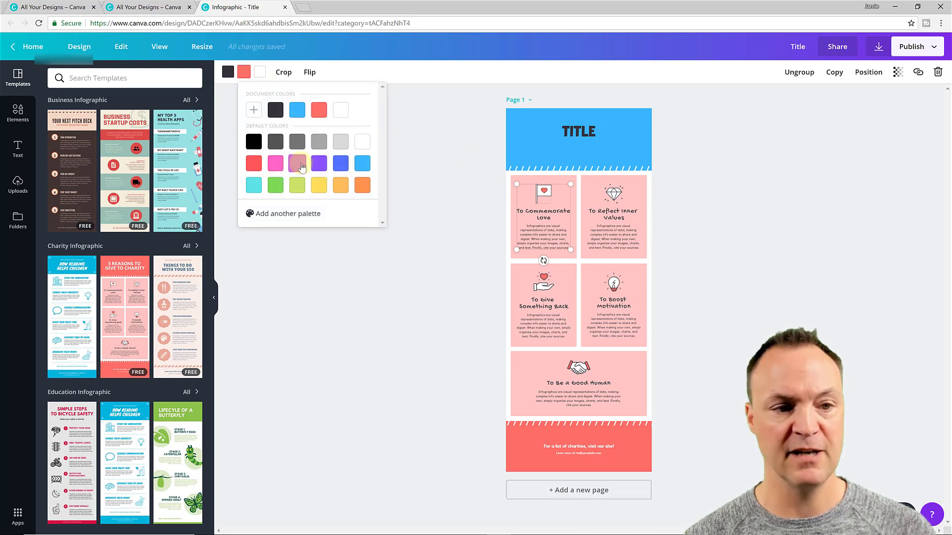
{"action": "left_click", "coordinate": [362, 163]}
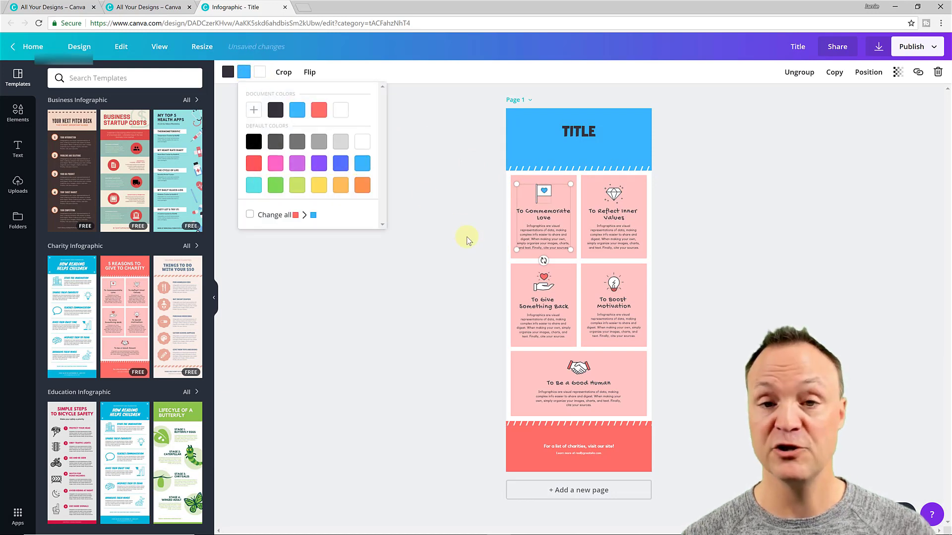
{"action": "left_click", "coordinate": [466, 237]}
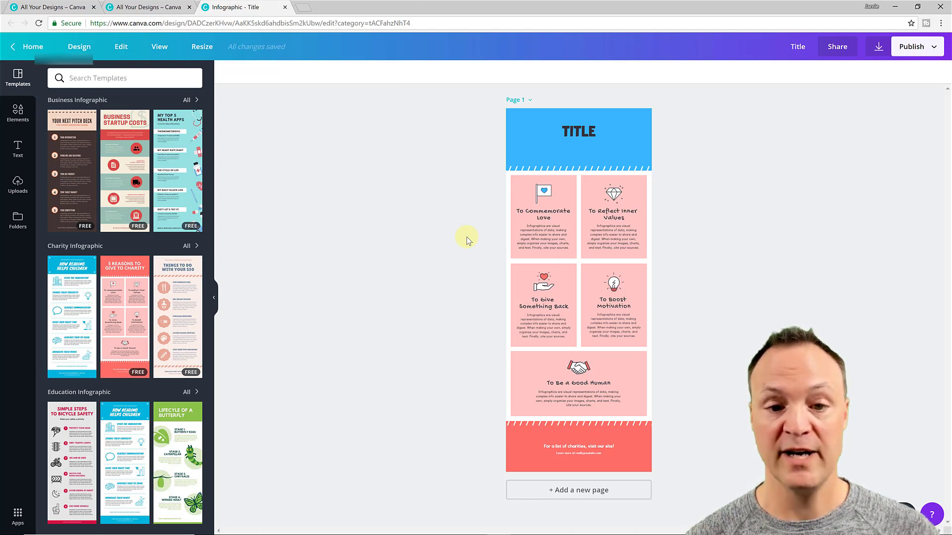
Nudge the To Commemorate Love group, then duplicate it and delete the copy
{"action": "left_click", "coordinate": [518, 184]}
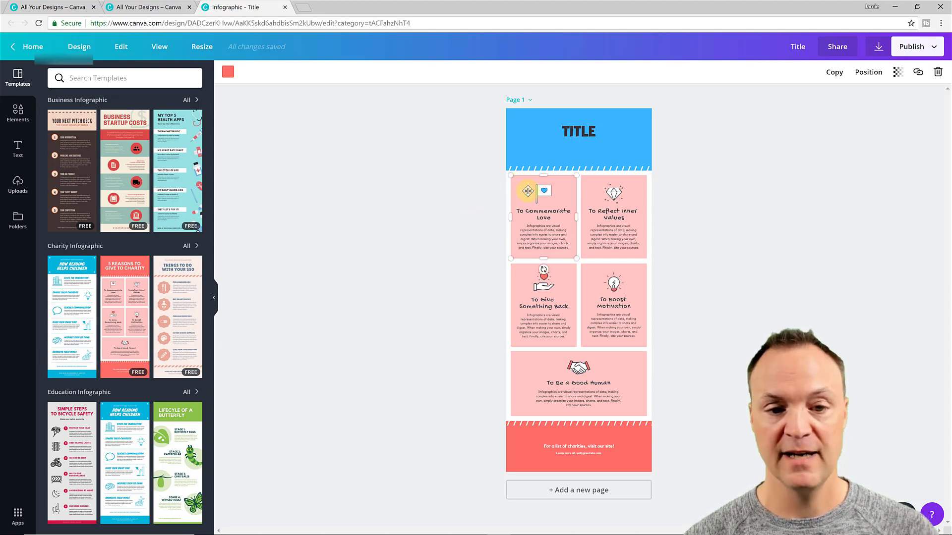
{"action": "mouse_move", "coordinate": [528, 185]}
{"action": "left_mouse_down"}
{"action": "mouse_move", "coordinate": [559, 206]}
{"action": "mouse_move", "coordinate": [584, 257]}
{"action": "mouse_move", "coordinate": [532, 193]}
{"action": "left_mouse_up"}
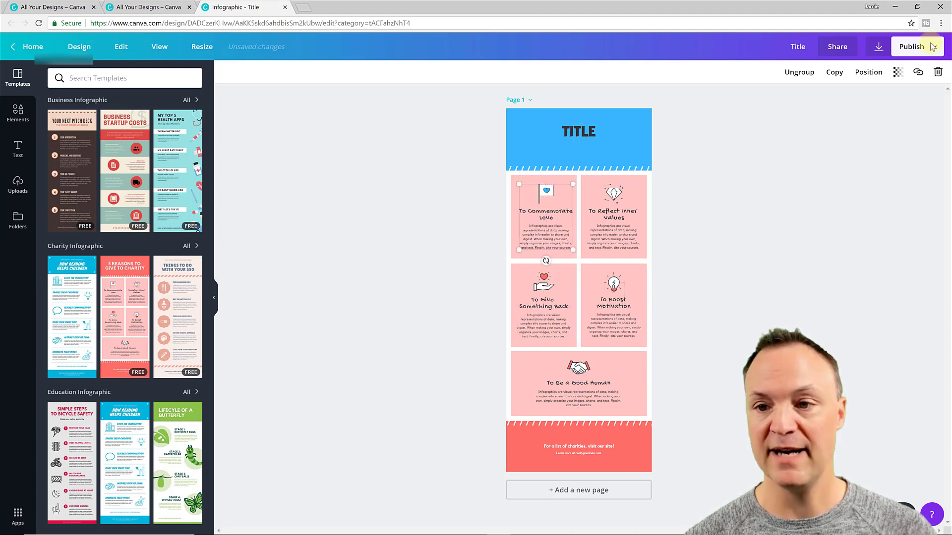
{"action": "left_click", "coordinate": [832, 77]}
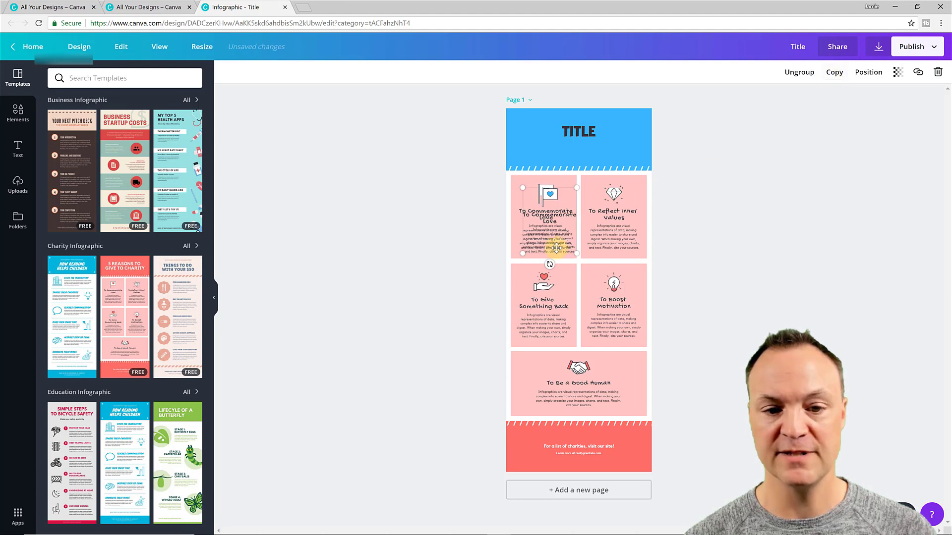
{"action": "left_click_drag", "start_coordinate": [546, 250], "coordinate": [541, 326]}
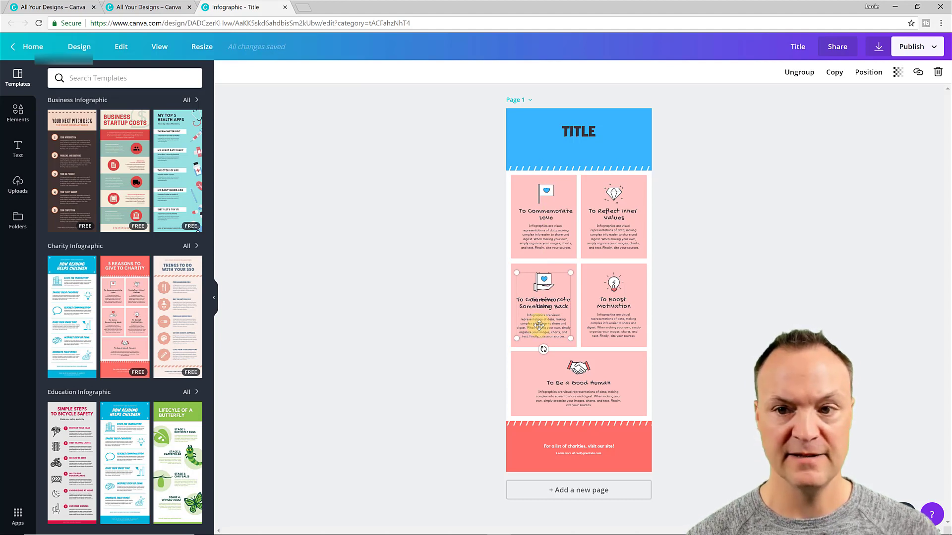
{"action": "left_click_drag", "start_coordinate": [540, 327], "coordinate": [564, 304]}
{"action": "key", "text": "Delete"}
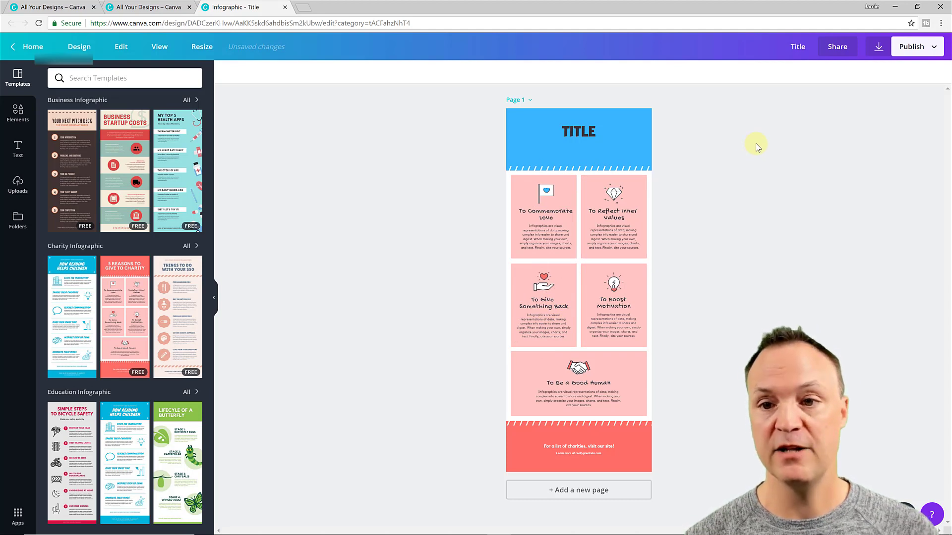
{"action": "left_click", "coordinate": [838, 48]}
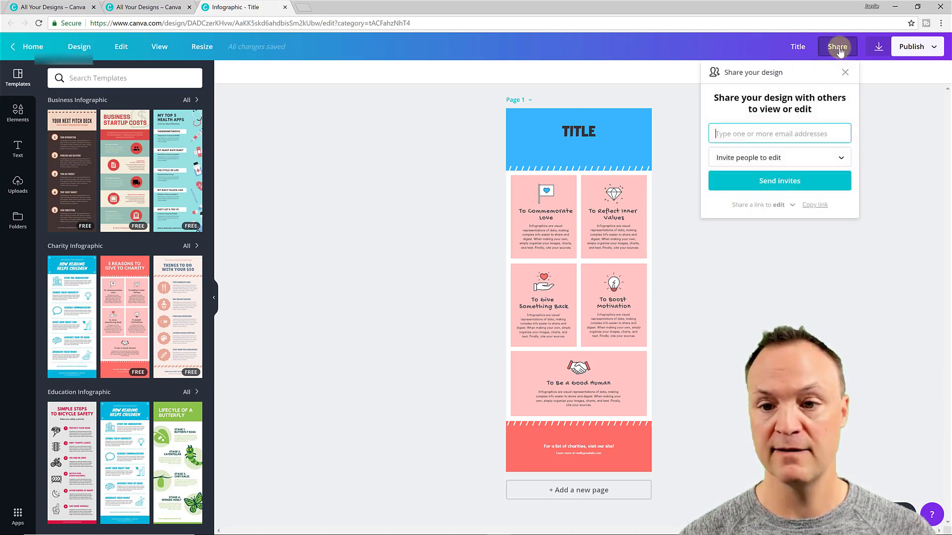
{"action": "left_click", "coordinate": [887, 88]}
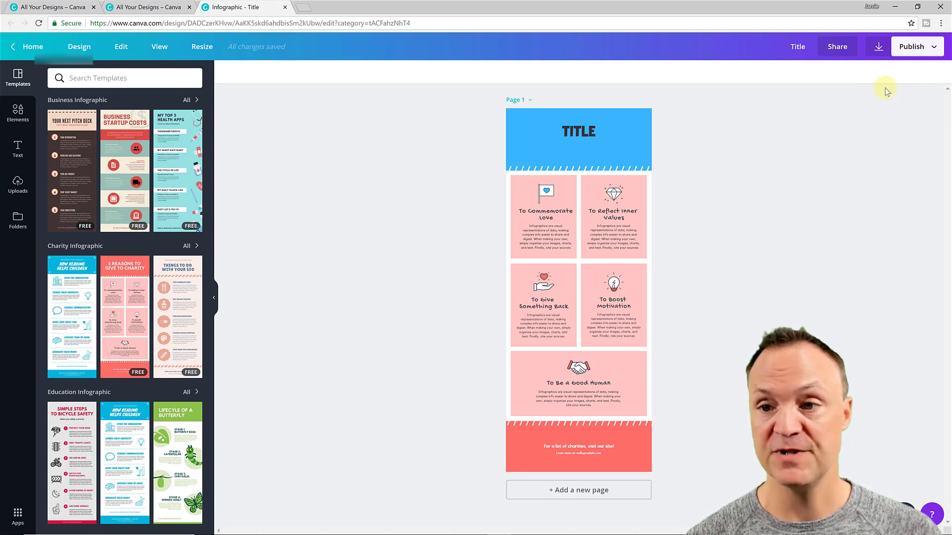
{"action": "left_click", "coordinate": [934, 50]}
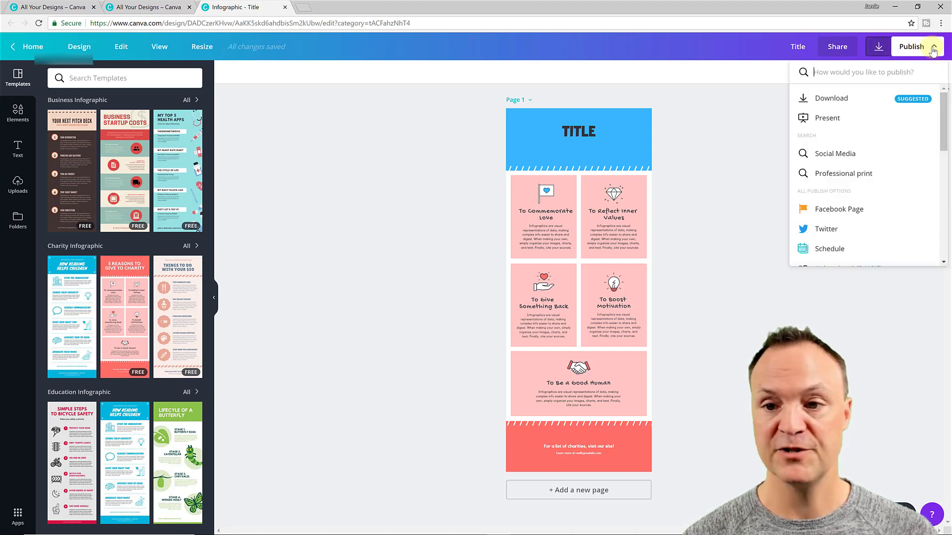
{"action": "left_click", "coordinate": [852, 101]}
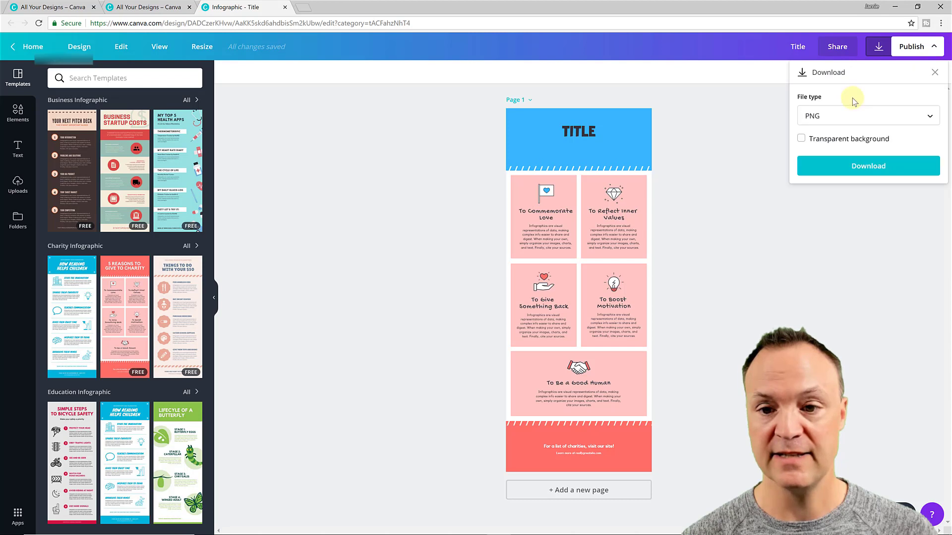
{"action": "left_click", "coordinate": [867, 118]}
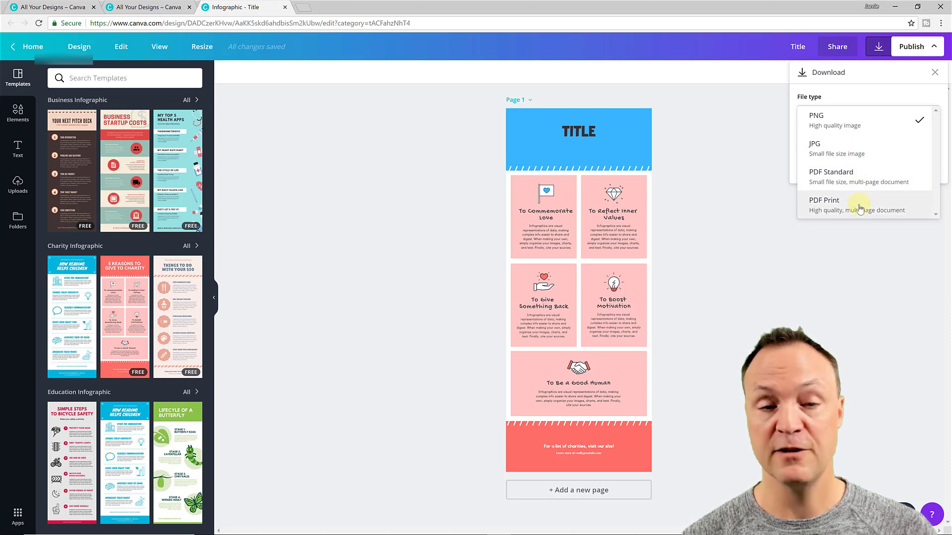
{"action": "left_click", "coordinate": [851, 95]}
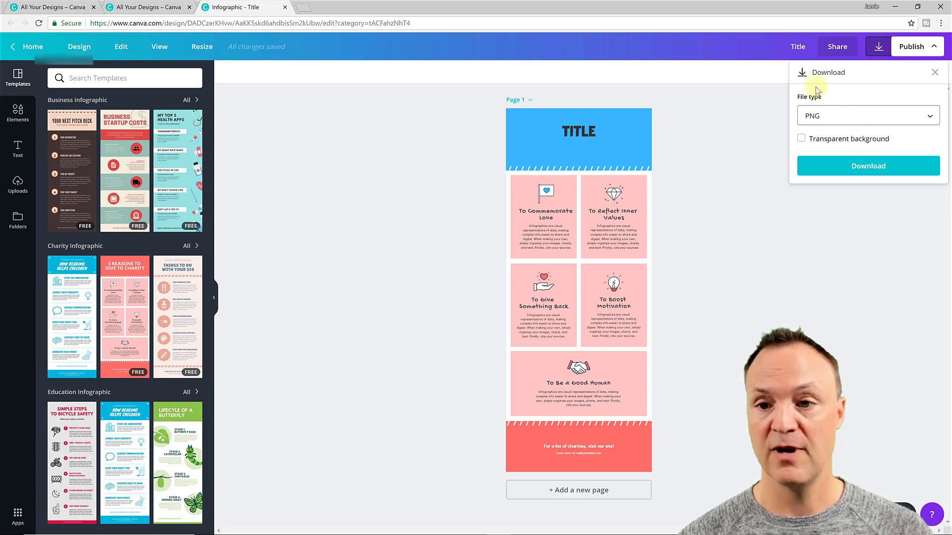
{"action": "left_click", "coordinate": [913, 49]}
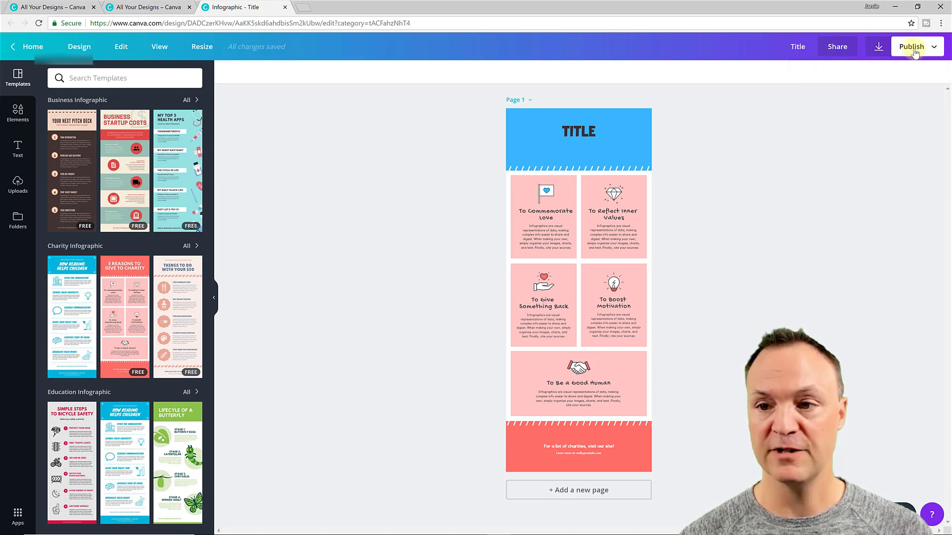
{"action": "left_click", "coordinate": [915, 52]}
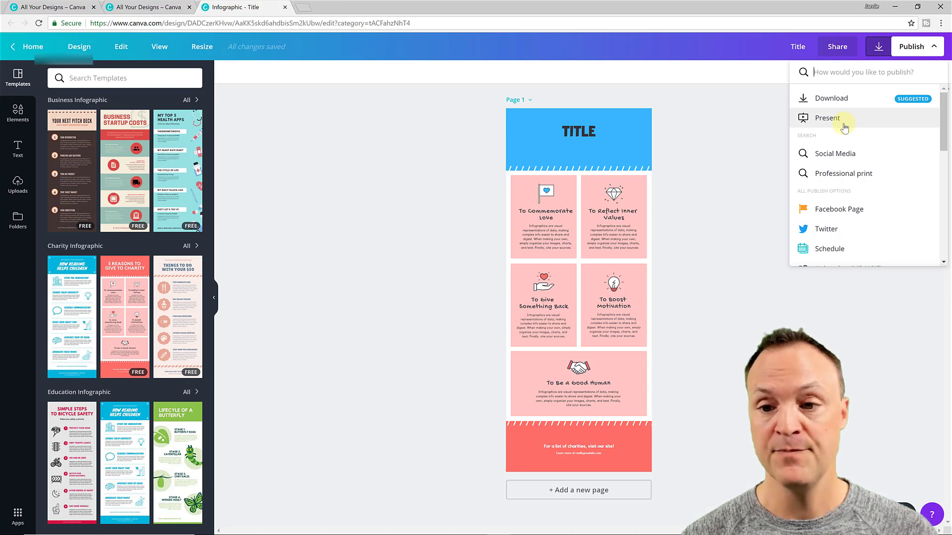
{"action": "scroll", "coordinate": [852, 166], "scroll_direction": "down", "scroll_amount": 1}
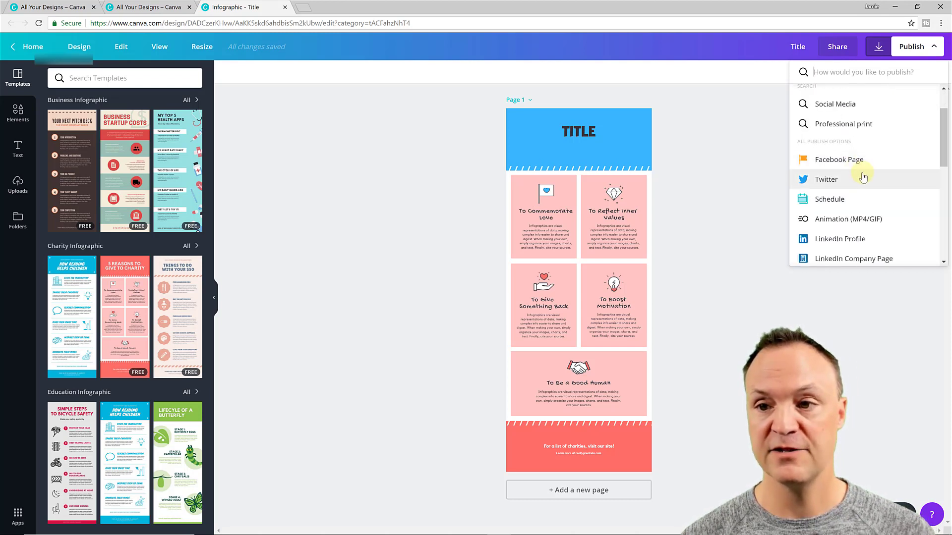
{"action": "scroll", "coordinate": [863, 178], "scroll_direction": "down", "scroll_amount": 3}
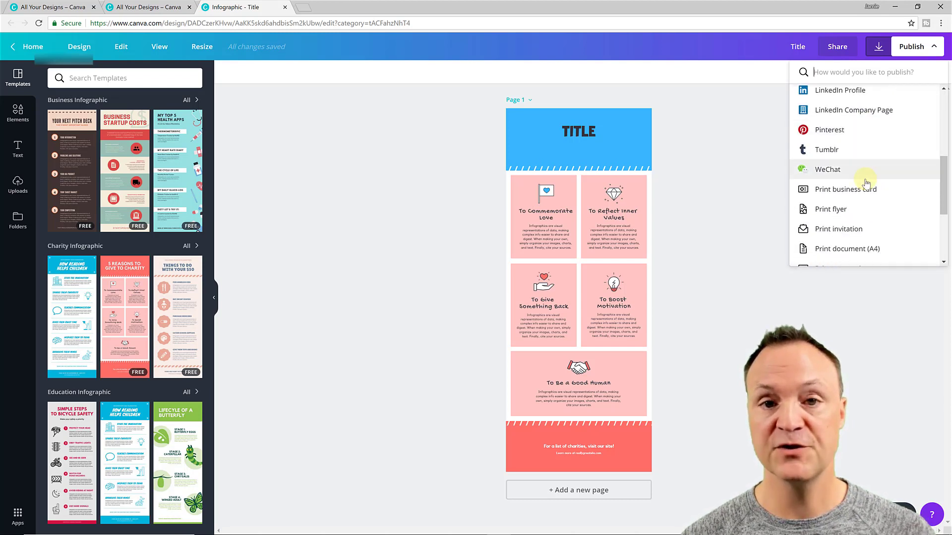
{"action": "scroll", "coordinate": [867, 184], "scroll_direction": "down", "scroll_amount": 3}
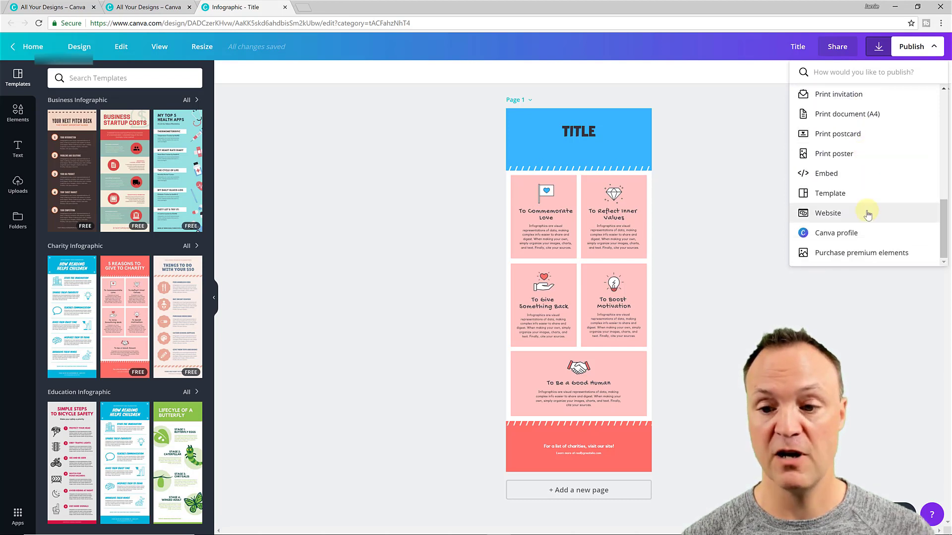
{"action": "left_click", "coordinate": [739, 226]}
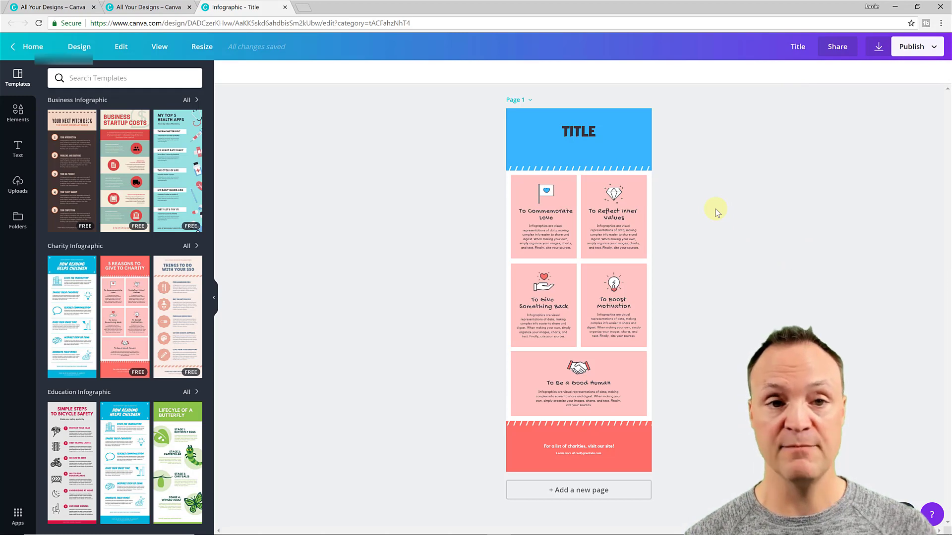
Go home, open the Title infographic from Your designs, then return home
{"action": "left_click", "coordinate": [37, 50]}
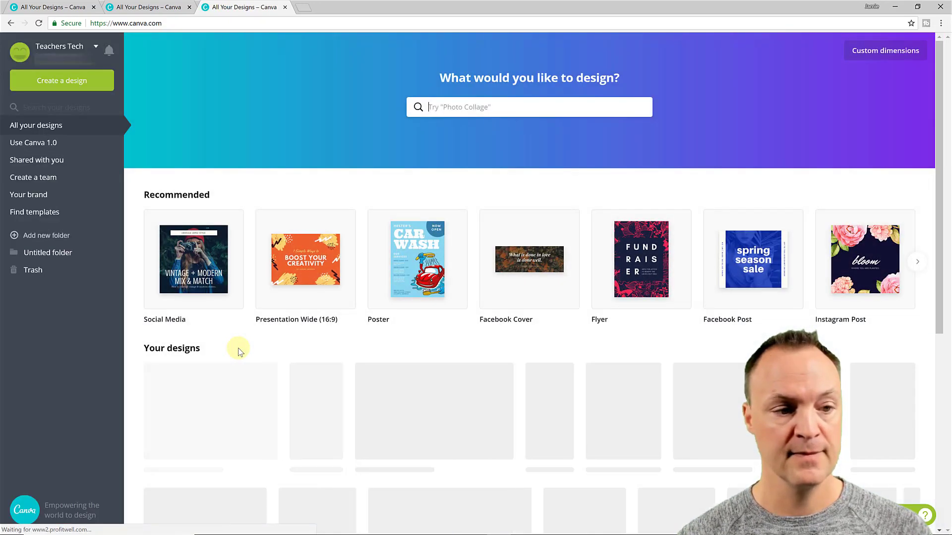
{"action": "scroll", "coordinate": [297, 392], "scroll_direction": "down", "scroll_amount": 1}
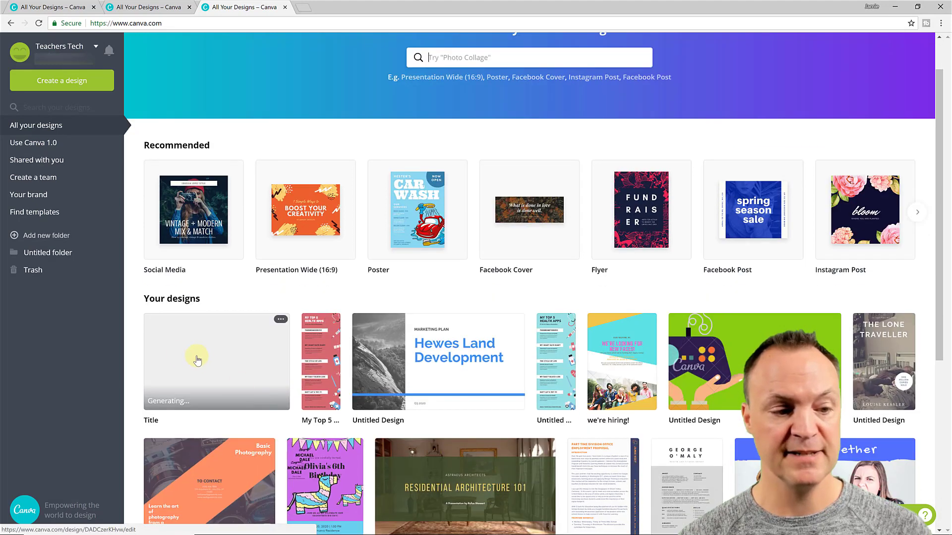
{"action": "scroll", "coordinate": [197, 362], "scroll_direction": "down", "scroll_amount": 1}
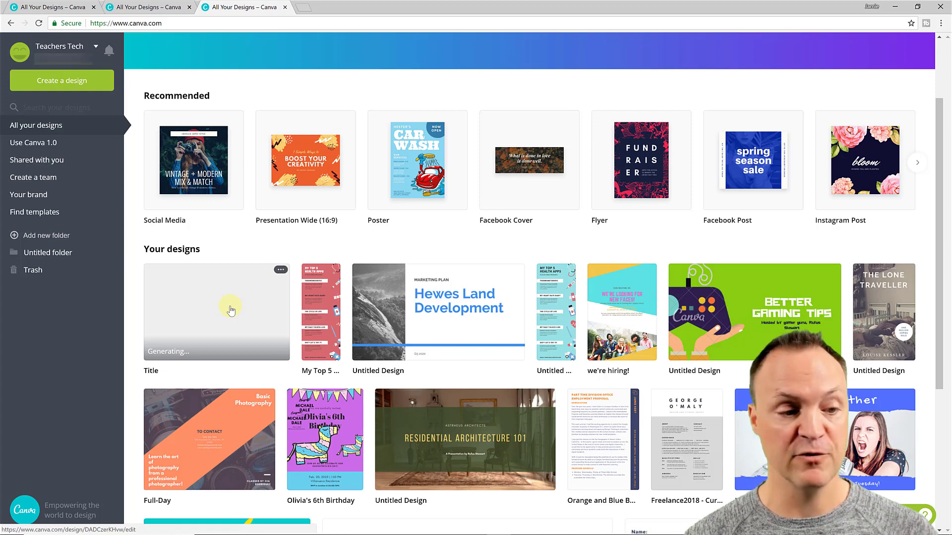
{"action": "left_click", "coordinate": [229, 301]}
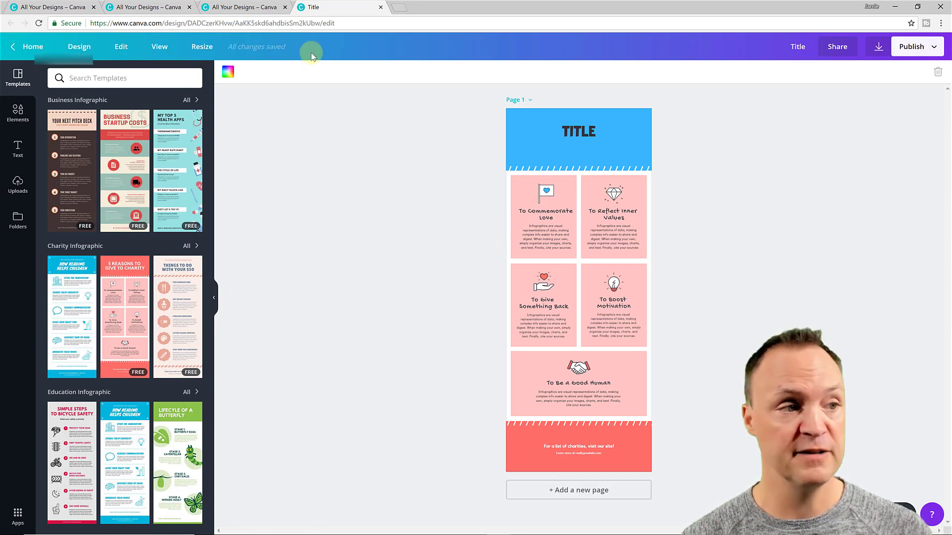
{"action": "left_click", "coordinate": [32, 46]}
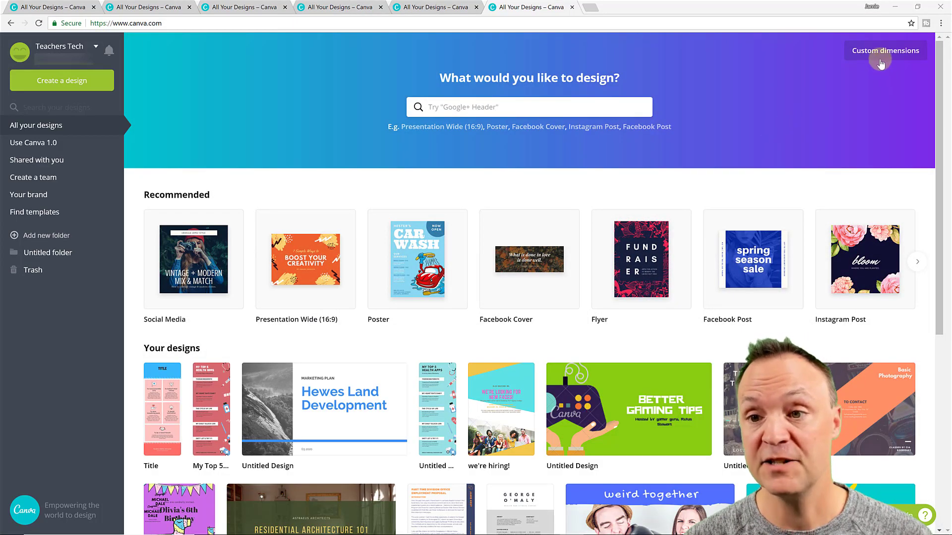
Create a new custom-size design of 600 × 600 px
{"action": "left_click", "coordinate": [880, 62]}
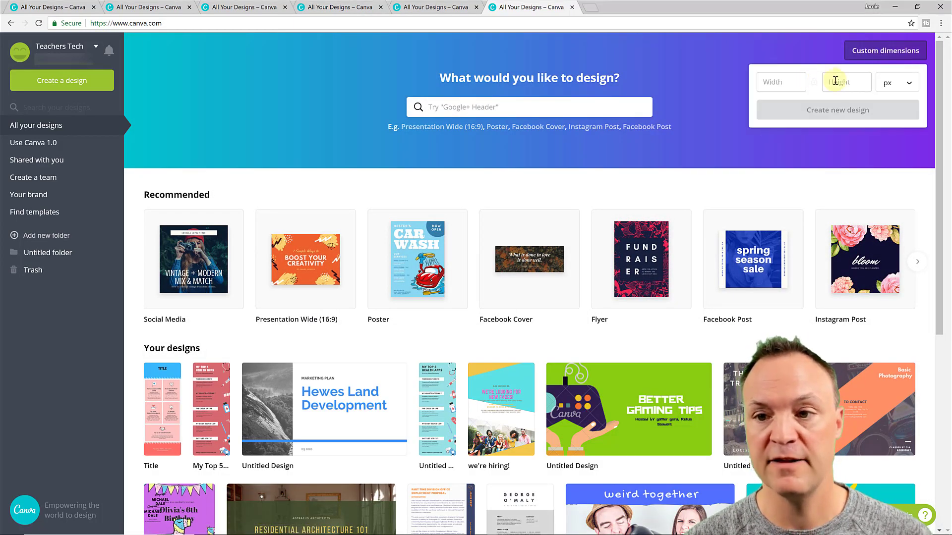
{"action": "left_click", "coordinate": [908, 88]}
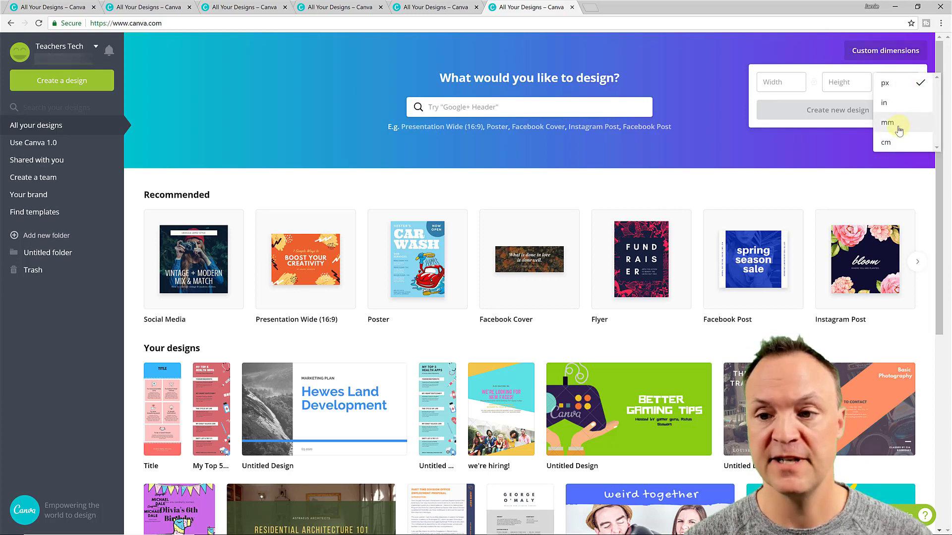
{"action": "left_click", "coordinate": [795, 83]}
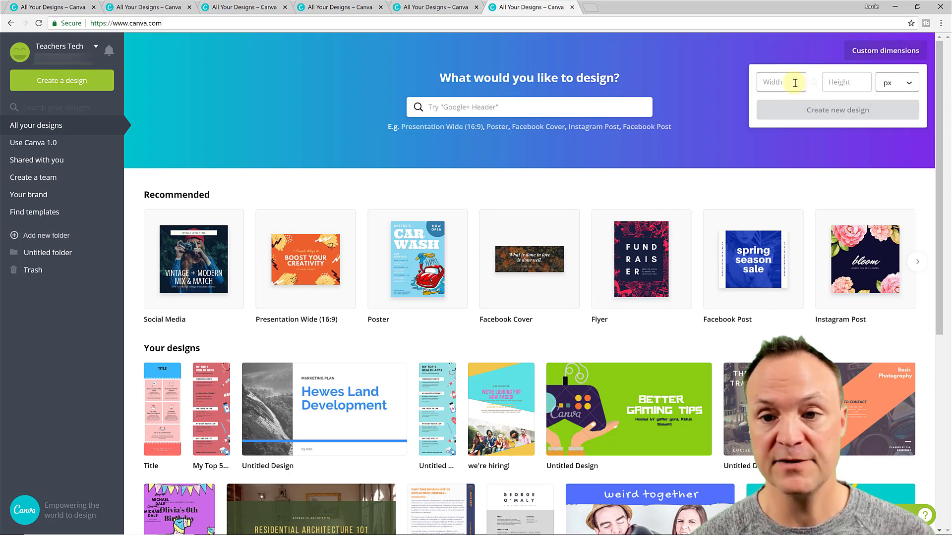
{"action": "left_click", "coordinate": [790, 83]}
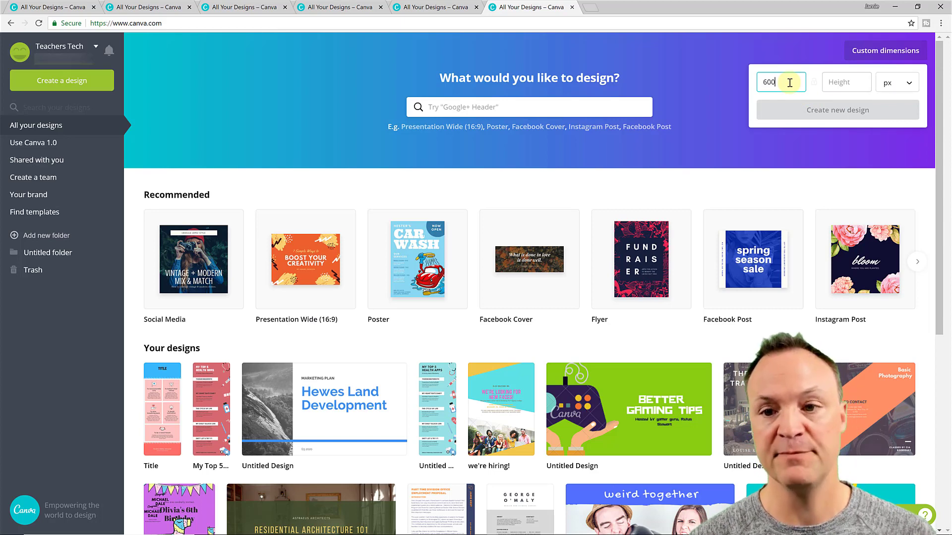
{"action": "left_click", "coordinate": [843, 82]}
{"action": "type", "text": "600"}
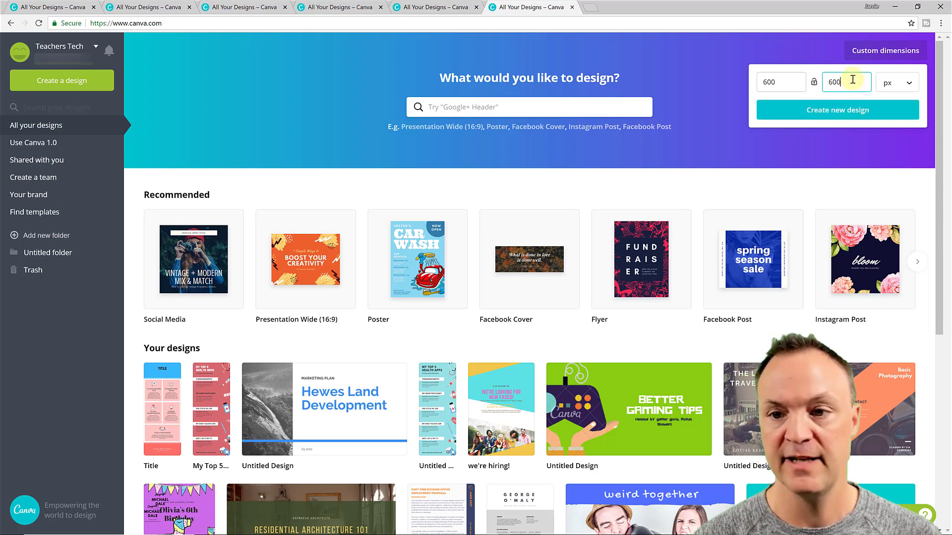
{"action": "left_click", "coordinate": [833, 110]}
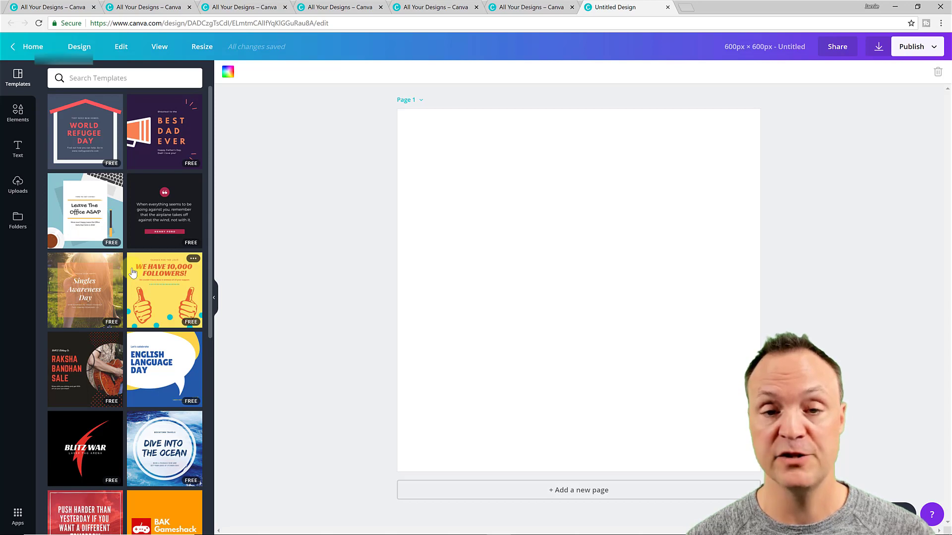
Open the Elements panel and scroll to the Icons to find the yellow lightbulb
{"action": "left_click", "coordinate": [138, 169]}
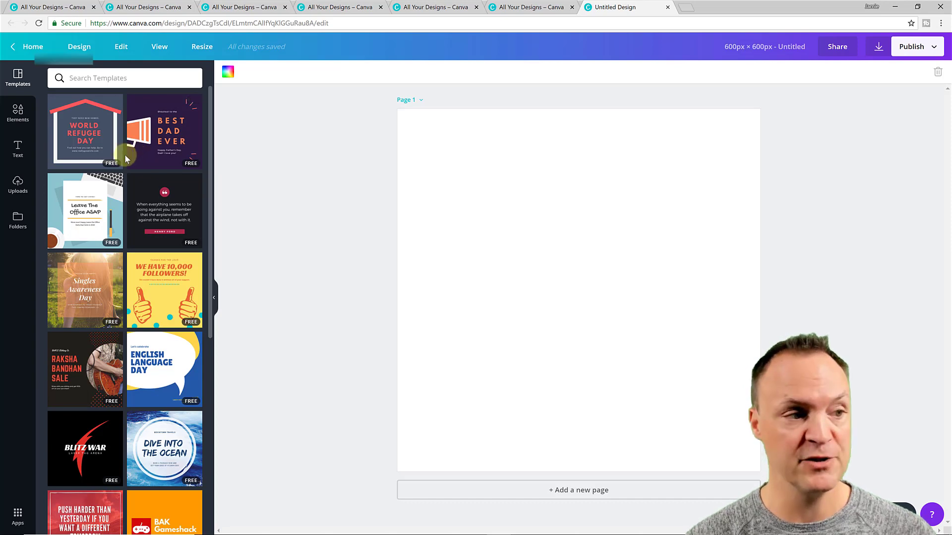
{"action": "left_click", "coordinate": [19, 116]}
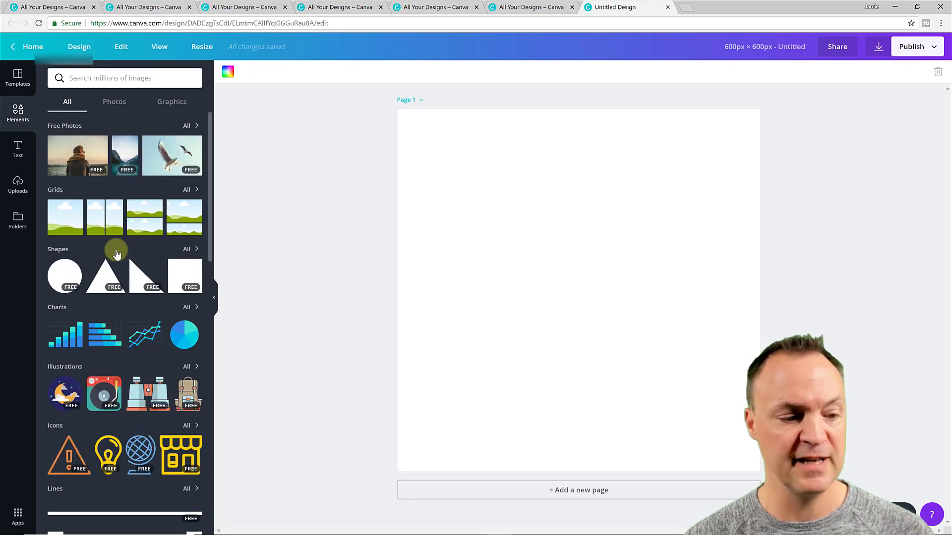
{"action": "scroll", "coordinate": [115, 254], "scroll_direction": "down", "scroll_amount": 15}
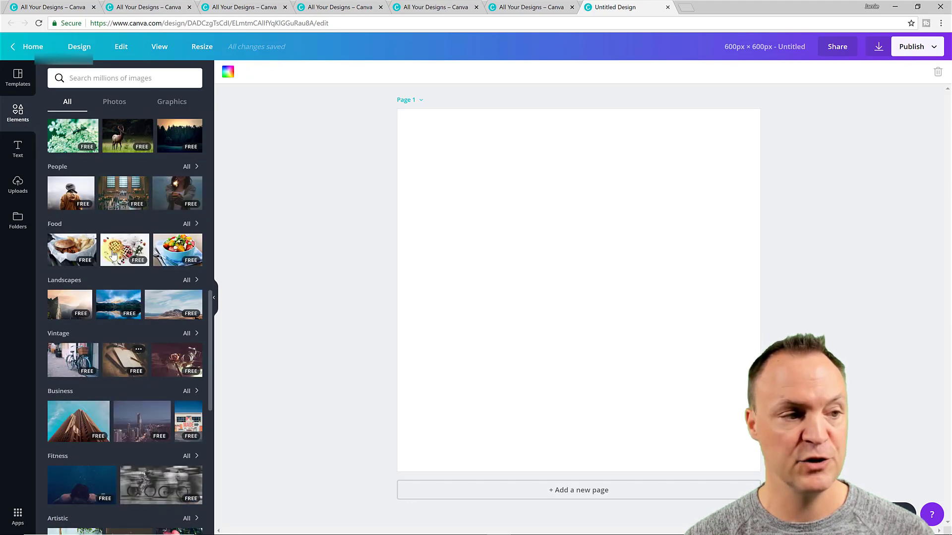
{"action": "scroll", "coordinate": [113, 255], "scroll_direction": "up", "scroll_amount": 14}
{"action": "scroll", "coordinate": [99, 337], "scroll_direction": "down", "scroll_amount": 1}
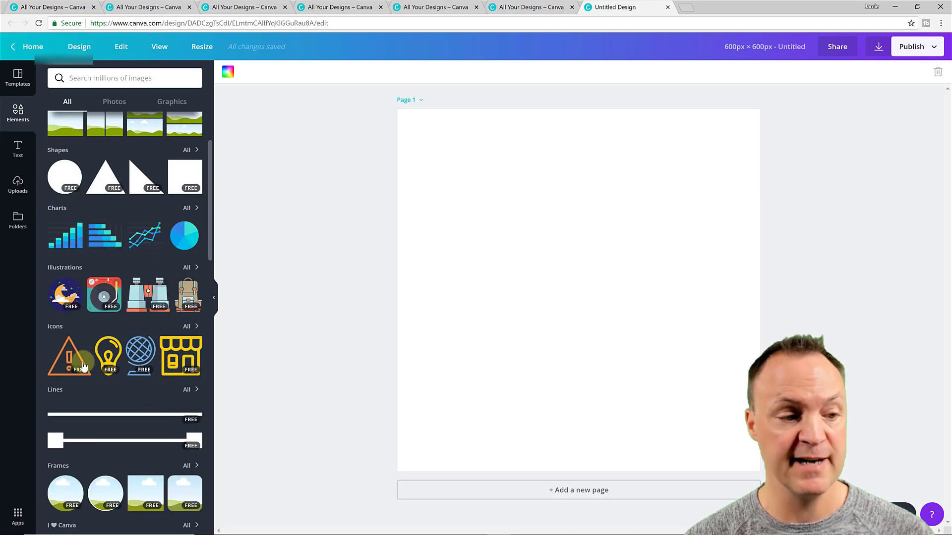
Add the lightbulb icon, shrink it, move it up-right and tilt it about 30 degrees
{"action": "left_click", "coordinate": [108, 355]}
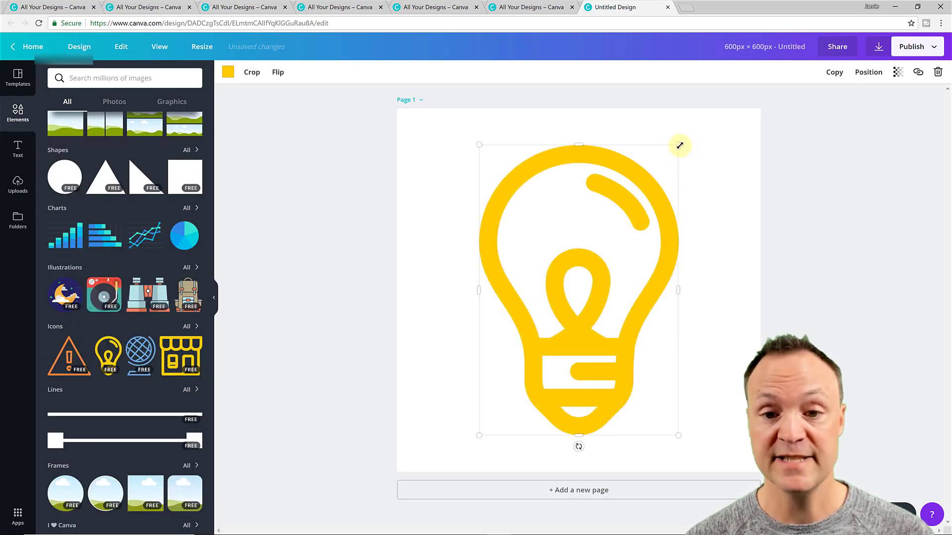
{"action": "left_click_drag", "start_coordinate": [680, 145], "coordinate": [586, 261]}
{"action": "left_click_drag", "start_coordinate": [574, 342], "coordinate": [690, 245]}
{"action": "left_click_drag", "start_coordinate": [648, 345], "coordinate": [624, 315]}
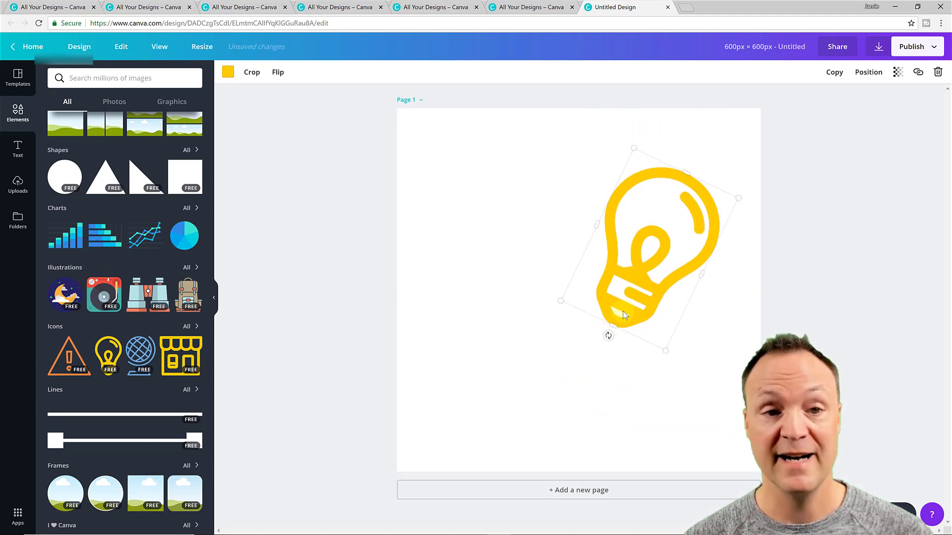
Turn the lightbulb purple and flip it vertically, leaving the crop unchanged
{"action": "left_click", "coordinate": [229, 72]}
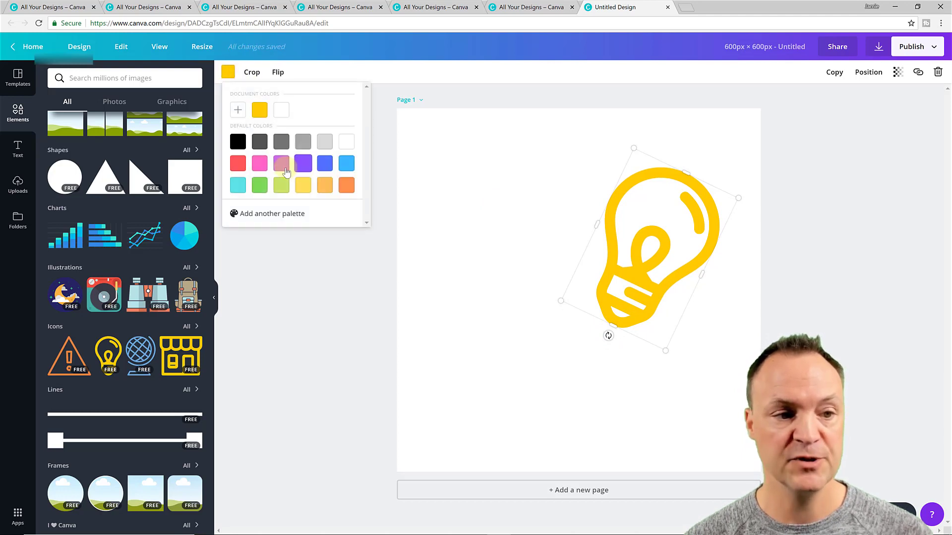
{"action": "left_click", "coordinate": [281, 163]}
{"action": "left_click", "coordinate": [453, 197]}
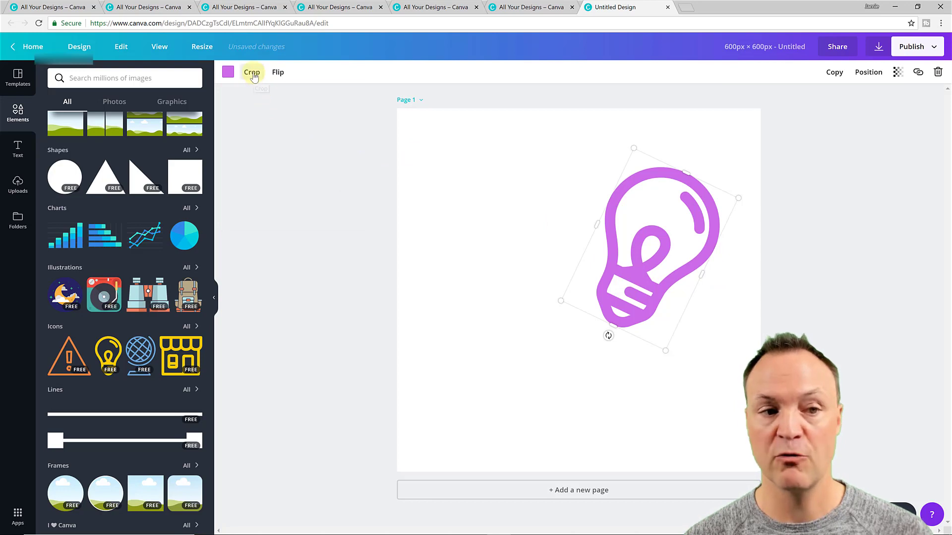
{"action": "left_click", "coordinate": [253, 73]}
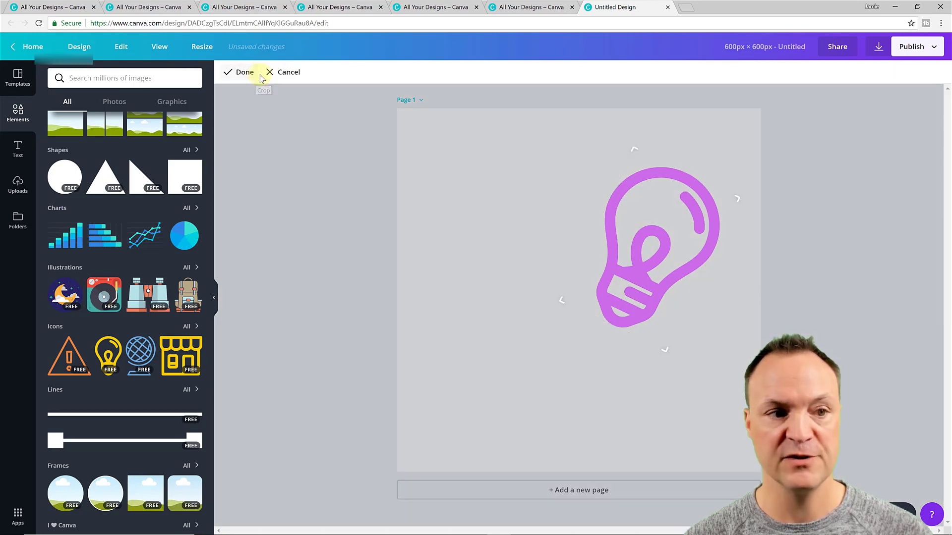
{"action": "left_click", "coordinate": [288, 75]}
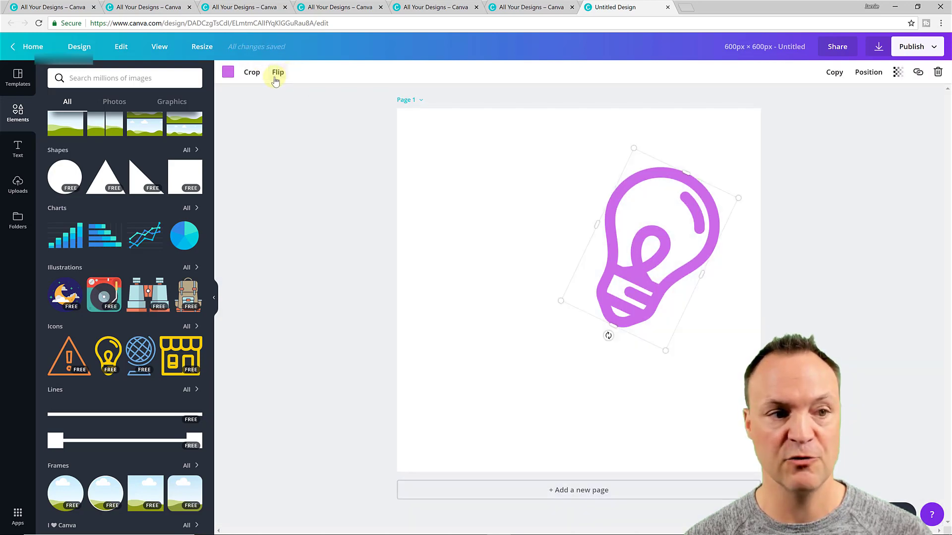
{"action": "left_click", "coordinate": [276, 75]}
{"action": "left_click", "coordinate": [302, 117]}
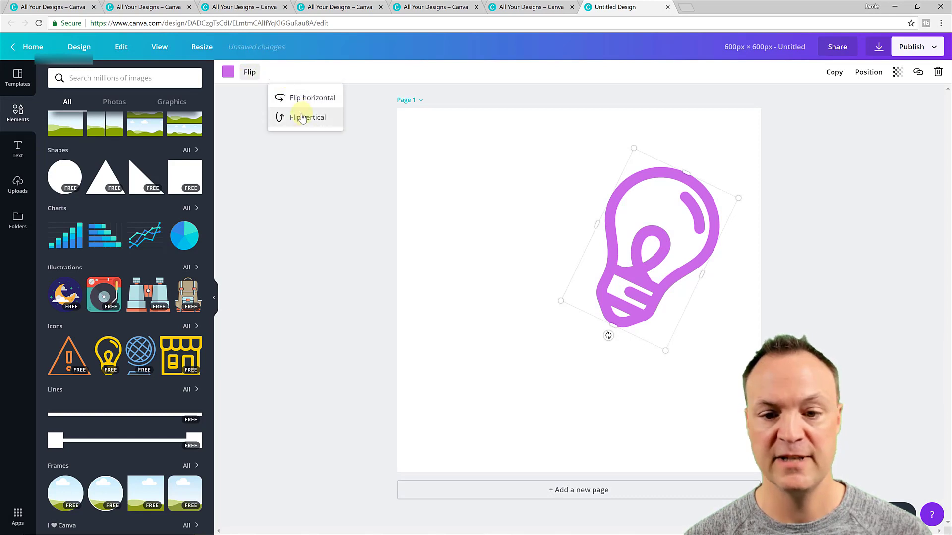
{"action": "left_click", "coordinate": [310, 219]}
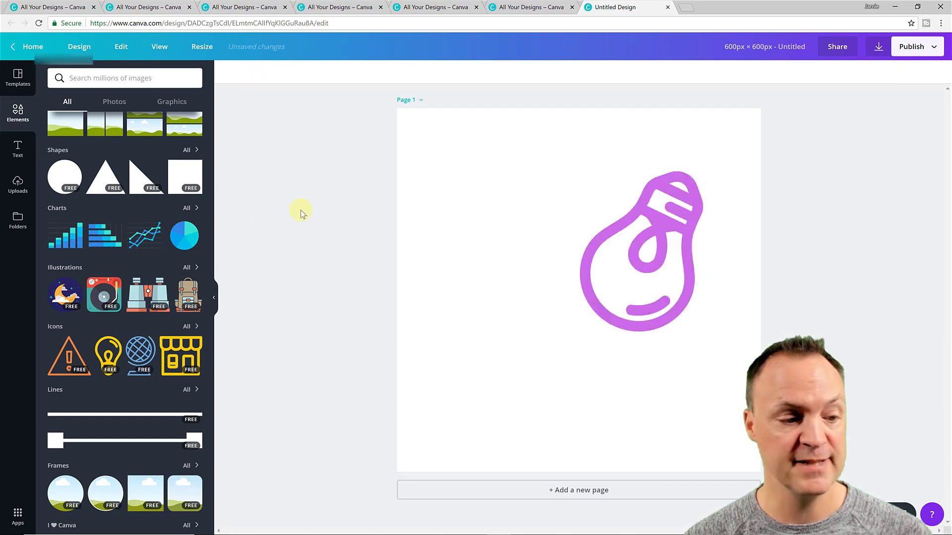
{"action": "scroll", "coordinate": [127, 231], "scroll_direction": "up", "scroll_amount": 2}
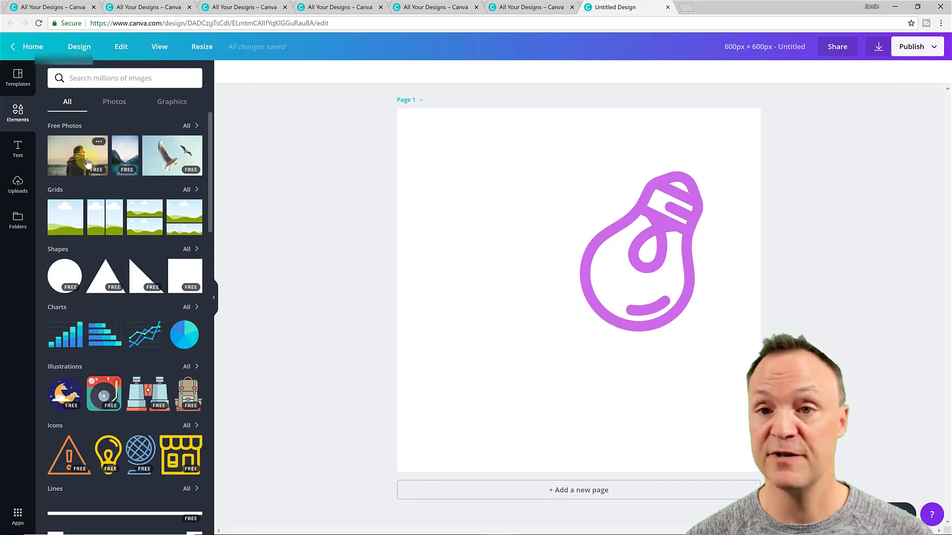
Add the seaside photo of a person low on the page and bring the purple lightbulb forward in front of it
{"action": "left_click", "coordinate": [102, 156]}
{"action": "left_click_drag", "start_coordinate": [544, 303], "coordinate": [547, 322]}
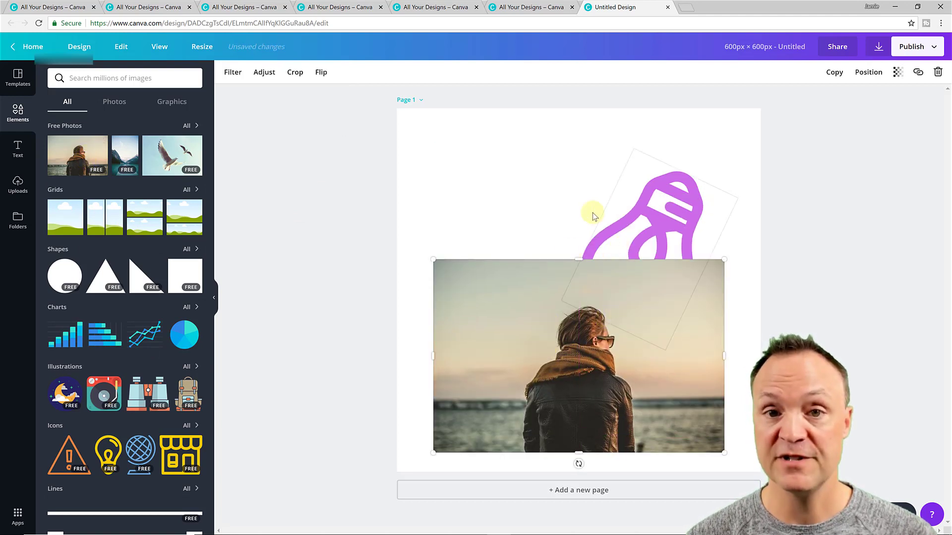
{"action": "left_click", "coordinate": [681, 222]}
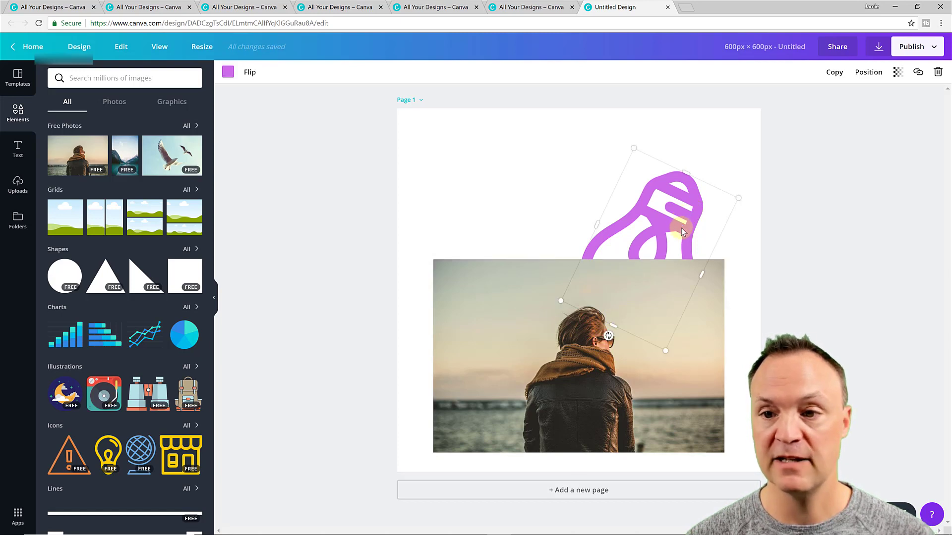
{"action": "left_click", "coordinate": [867, 72]}
{"action": "left_click", "coordinate": [845, 97]}
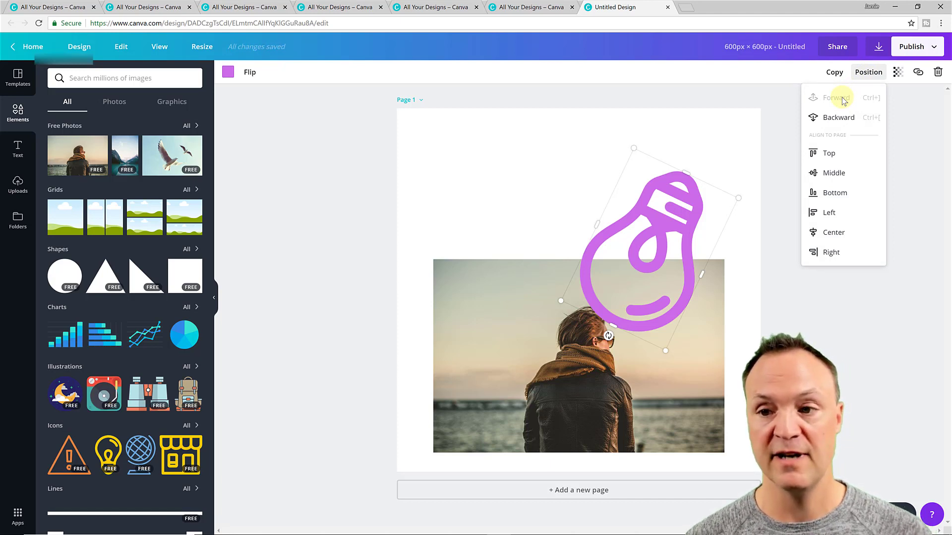
{"action": "left_click", "coordinate": [364, 174]}
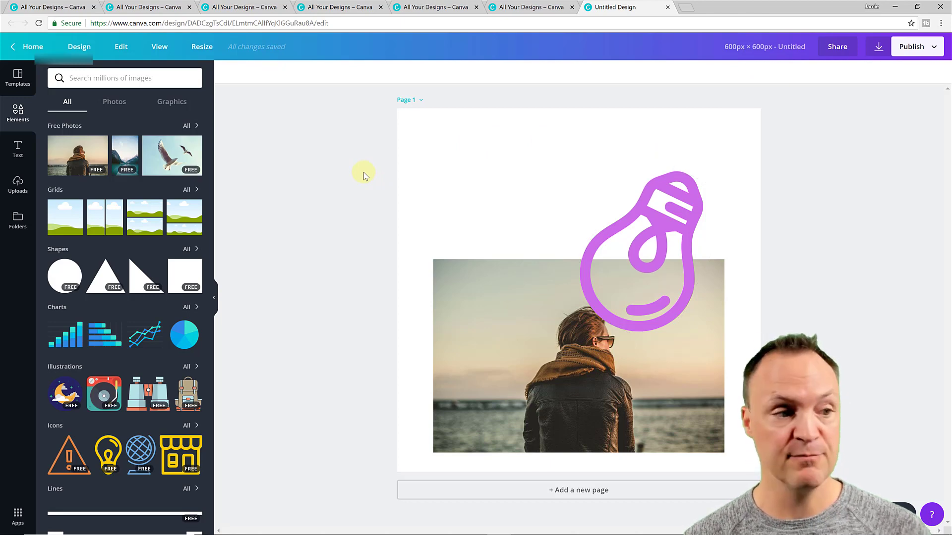
Add the 'This certificate is proudly presented to' text template and drag it up above the photo
{"action": "left_click", "coordinate": [18, 148]}
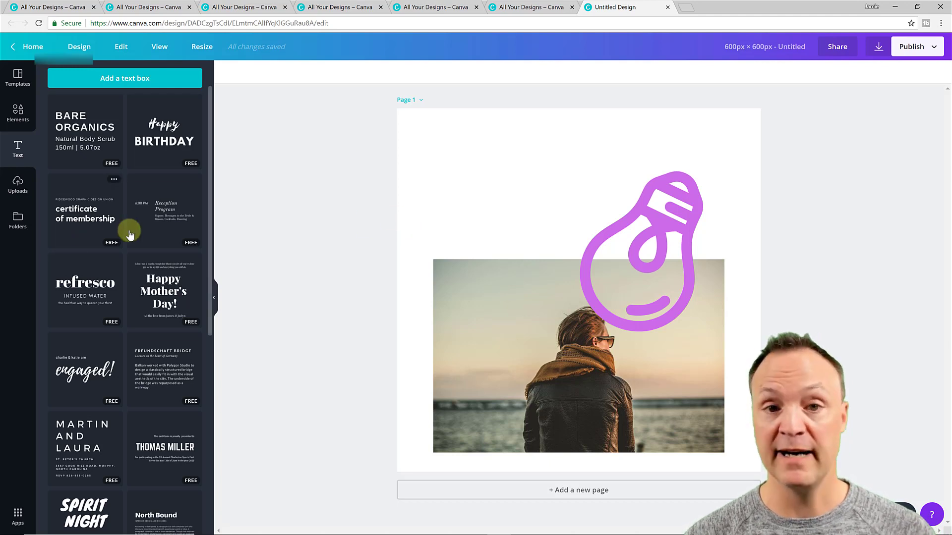
{"action": "scroll", "coordinate": [127, 231], "scroll_direction": "down", "scroll_amount": 1}
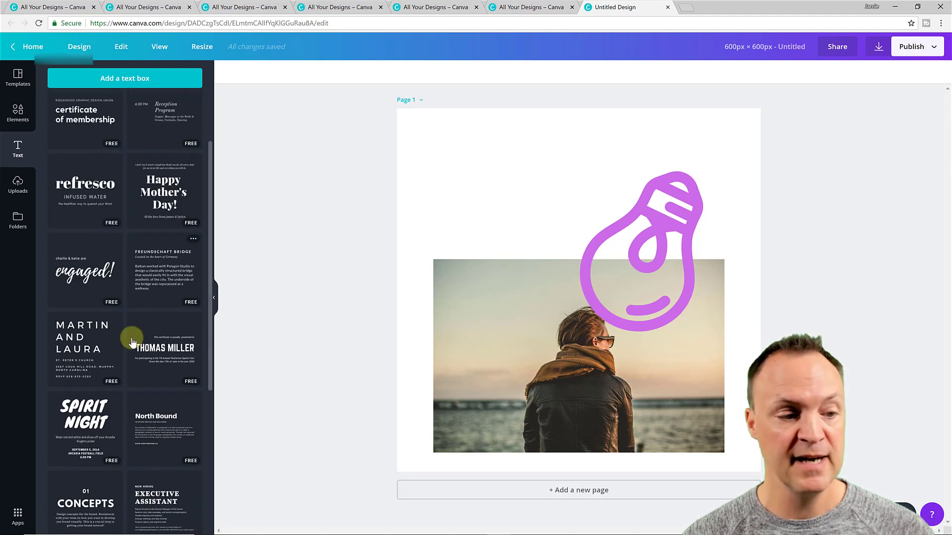
{"action": "scroll", "coordinate": [127, 308], "scroll_direction": "down", "scroll_amount": 3}
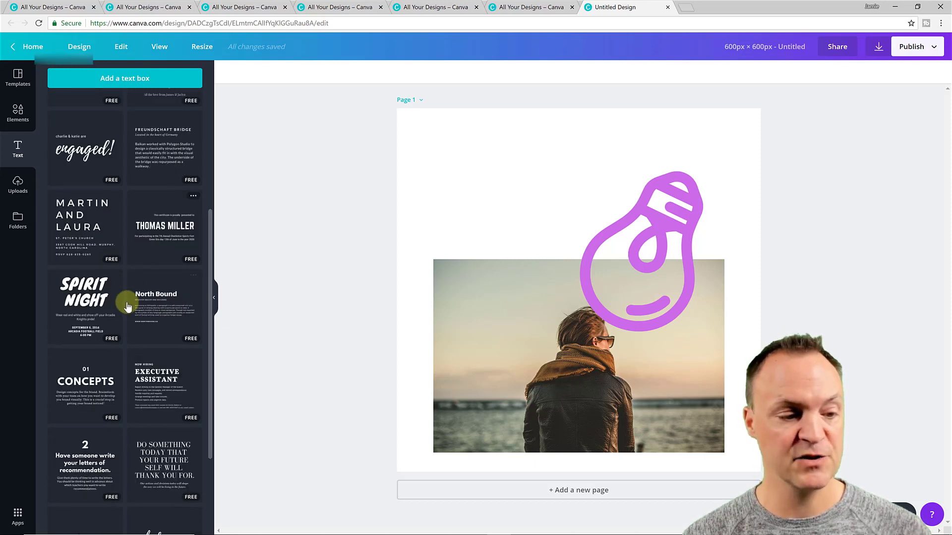
{"action": "scroll", "coordinate": [128, 307], "scroll_direction": "down", "scroll_amount": 2}
{"action": "scroll", "coordinate": [127, 308], "scroll_direction": "up", "scroll_amount": 7}
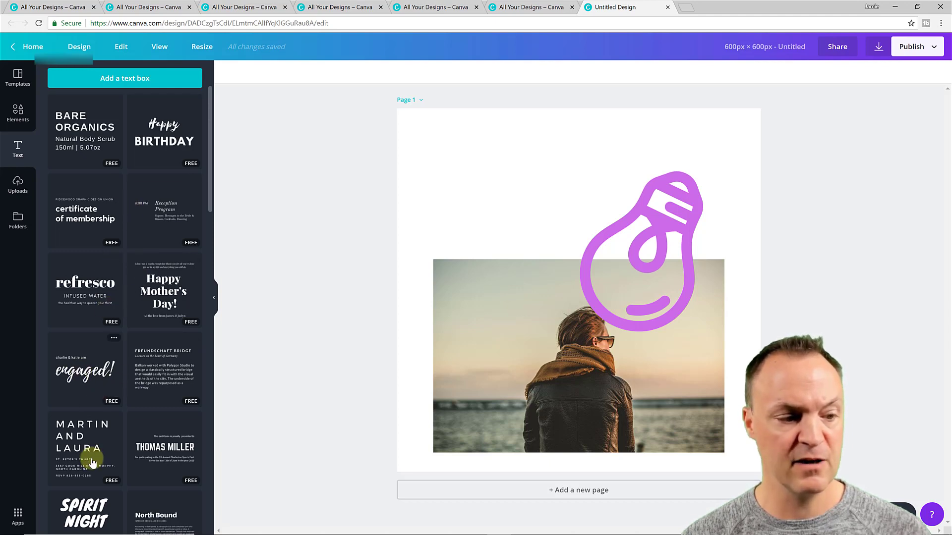
{"action": "left_click", "coordinate": [176, 452]}
{"action": "left_click_drag", "start_coordinate": [521, 354], "coordinate": [404, 195]}
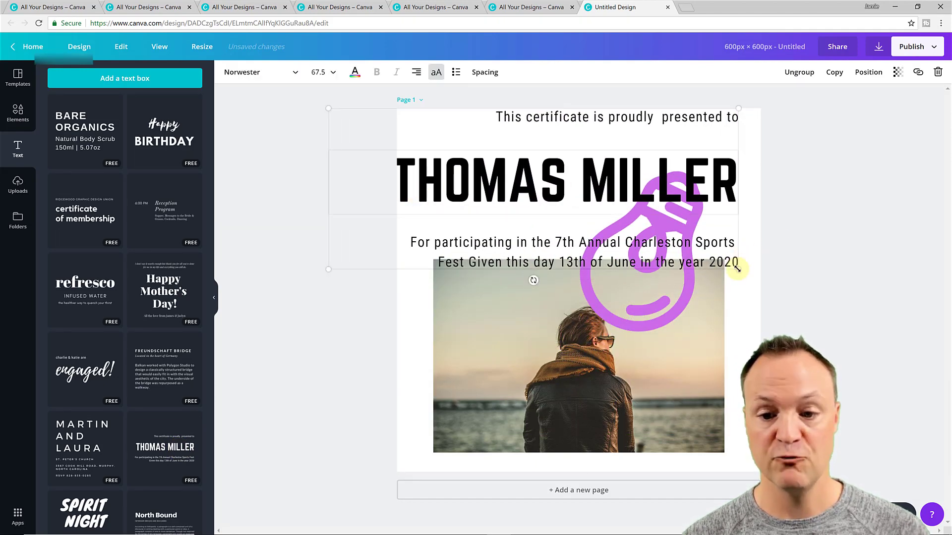
Scale the certificate text down to fit above the photo and delete the purple lightbulb
{"action": "left_click_drag", "start_coordinate": [738, 269], "coordinate": [616, 180]}
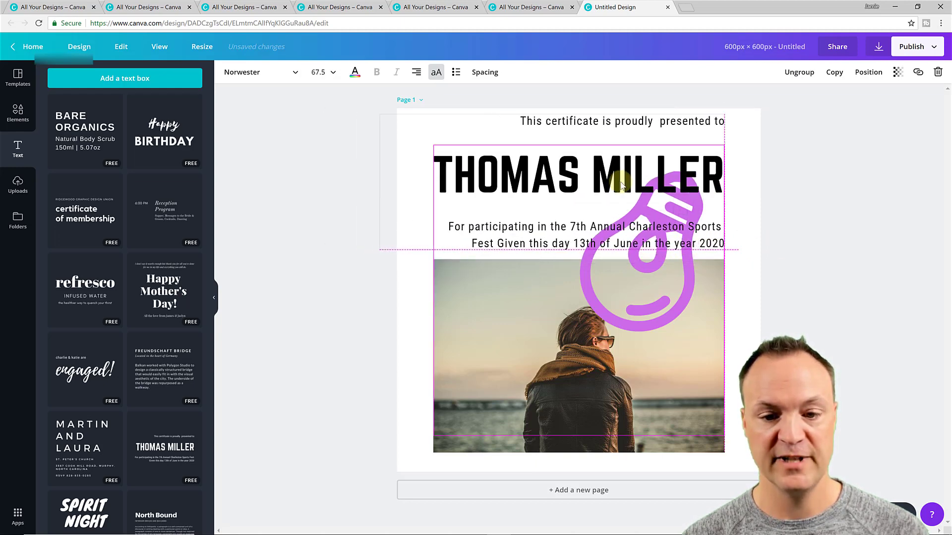
{"action": "left_click", "coordinate": [609, 320]}
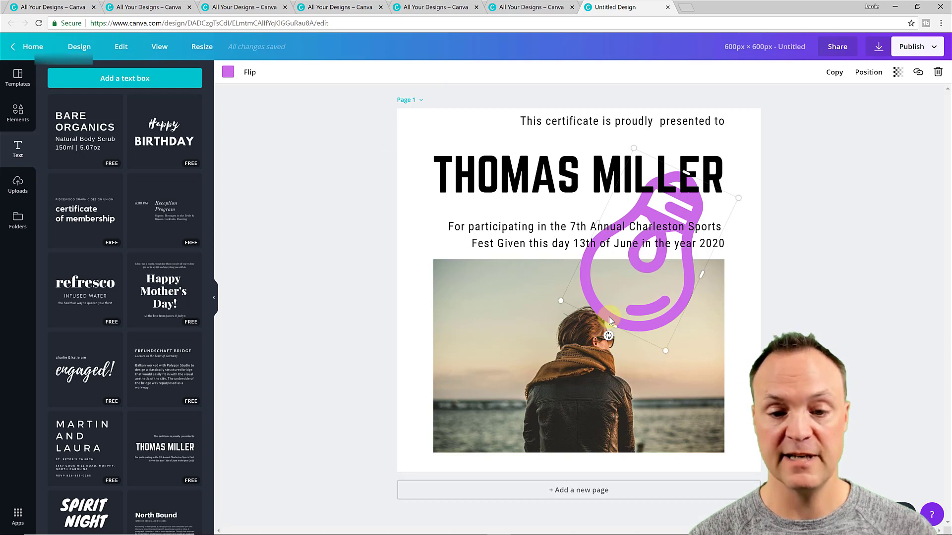
{"action": "key", "text": "Delete"}
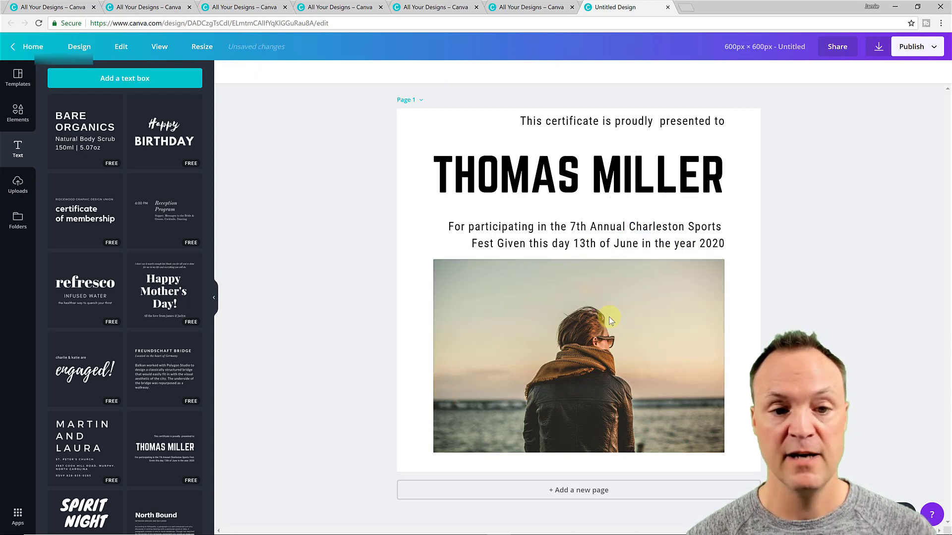
Type the recipient's name over the template name line and colour it red
{"action": "left_click", "coordinate": [560, 184]}
{"action": "double_click", "coordinate": [565, 189]}
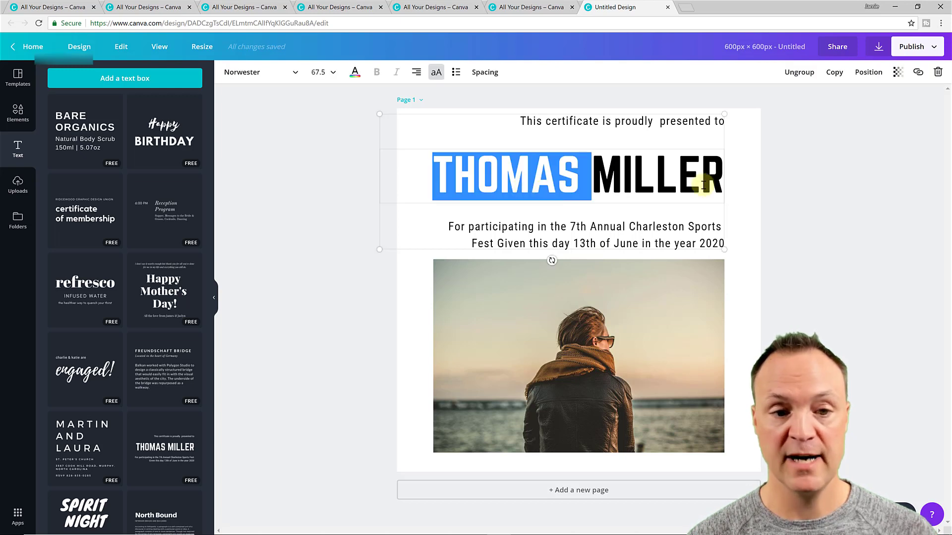
{"action": "left_click_drag", "start_coordinate": [435, 179], "coordinate": [772, 188]}
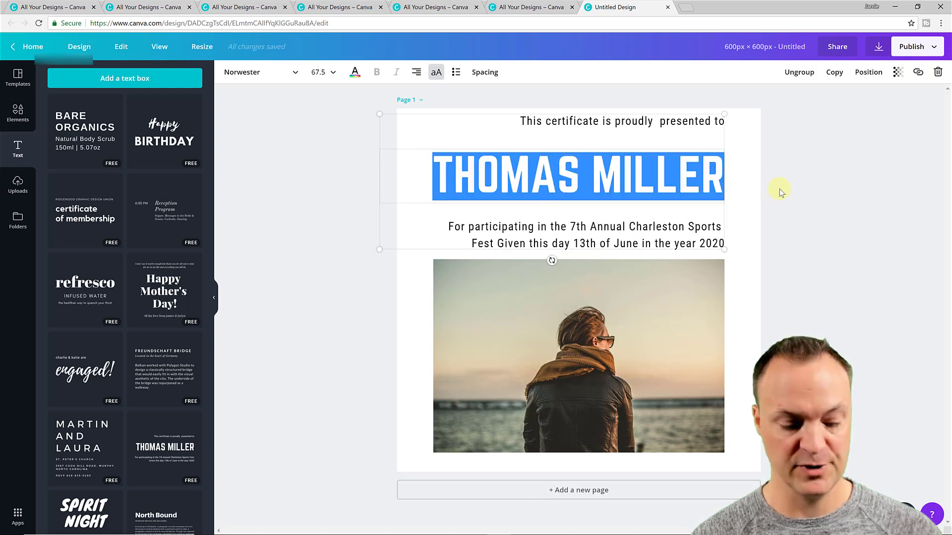
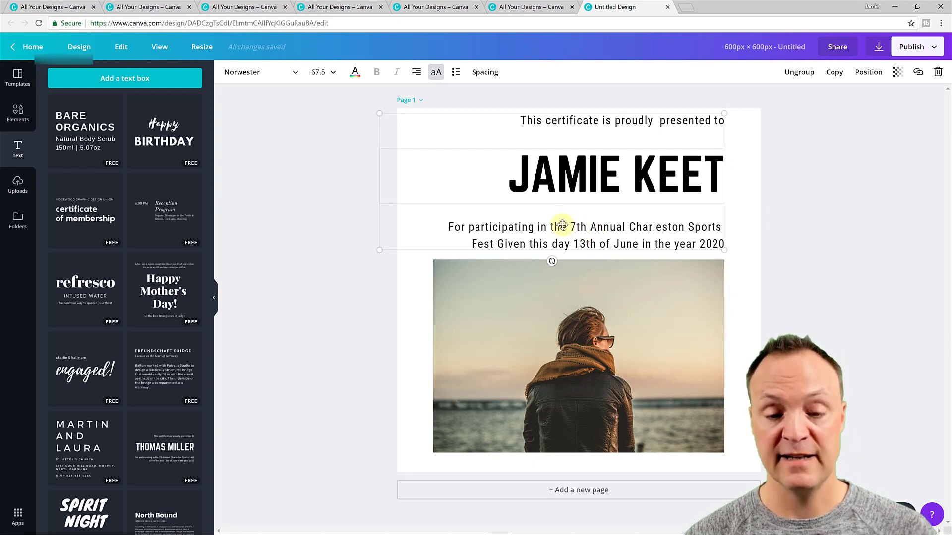
{"action": "left_click", "coordinate": [355, 73]}
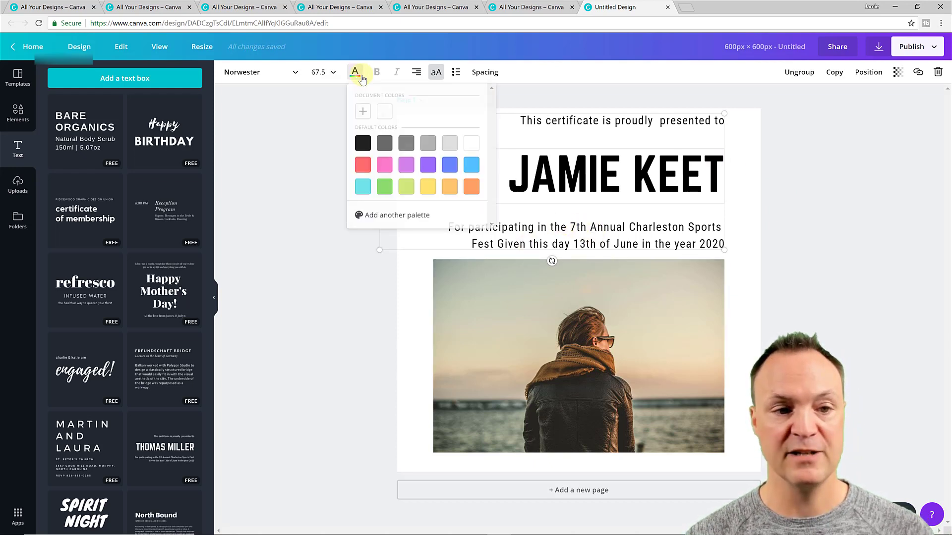
{"action": "left_click", "coordinate": [369, 166]}
{"action": "left_click", "coordinate": [342, 246]}
{"action": "left_click", "coordinate": [584, 246]}
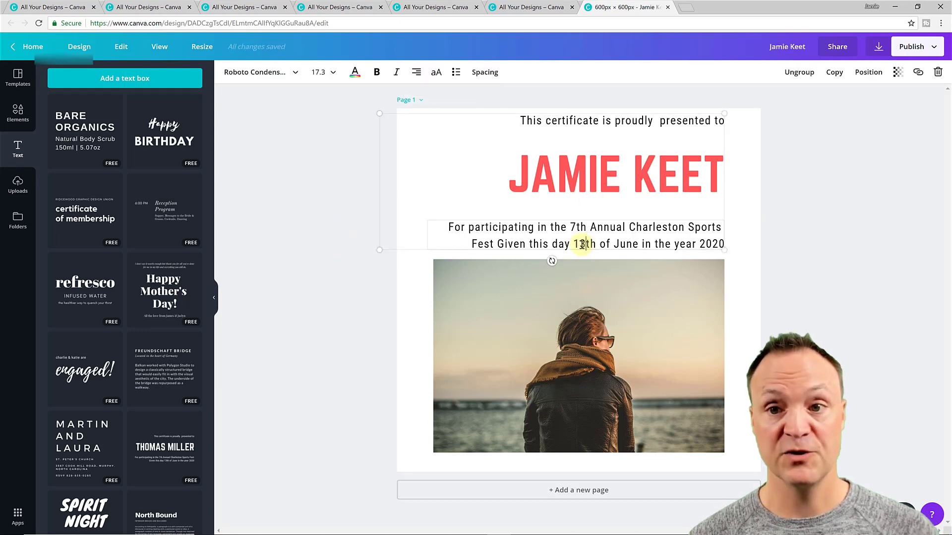
{"action": "left_click", "coordinate": [582, 244]}
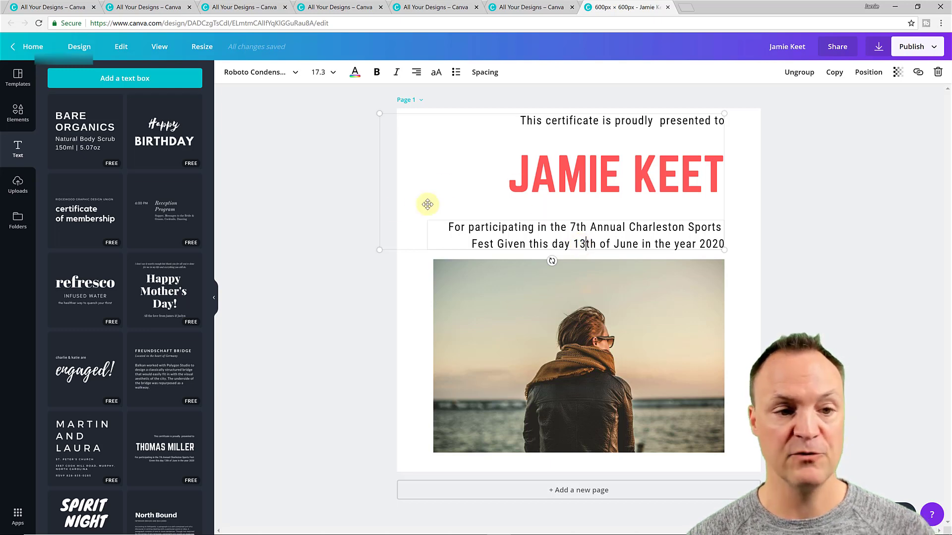
{"action": "left_click", "coordinate": [335, 199]}
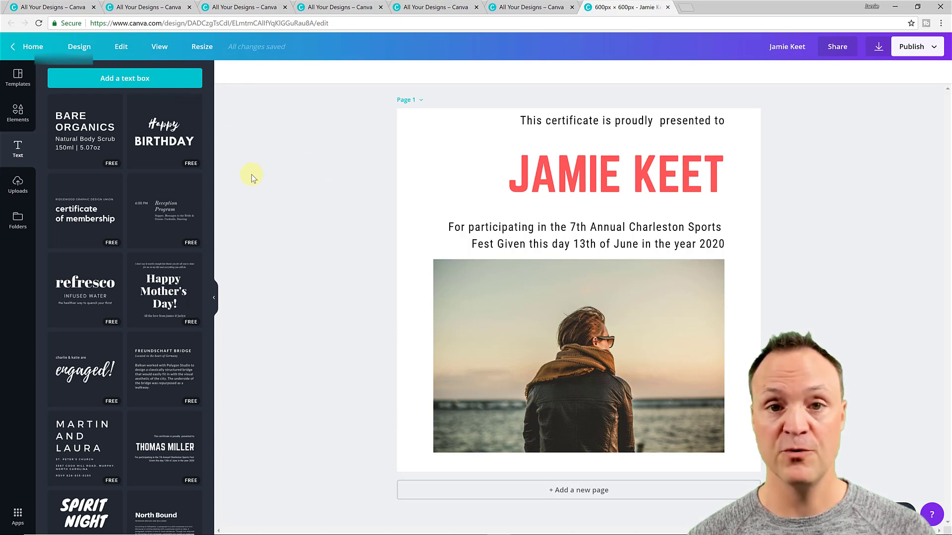
Show the Uploads library of earlier images, cancelling the file picker without uploading anything
{"action": "left_click", "coordinate": [19, 189]}
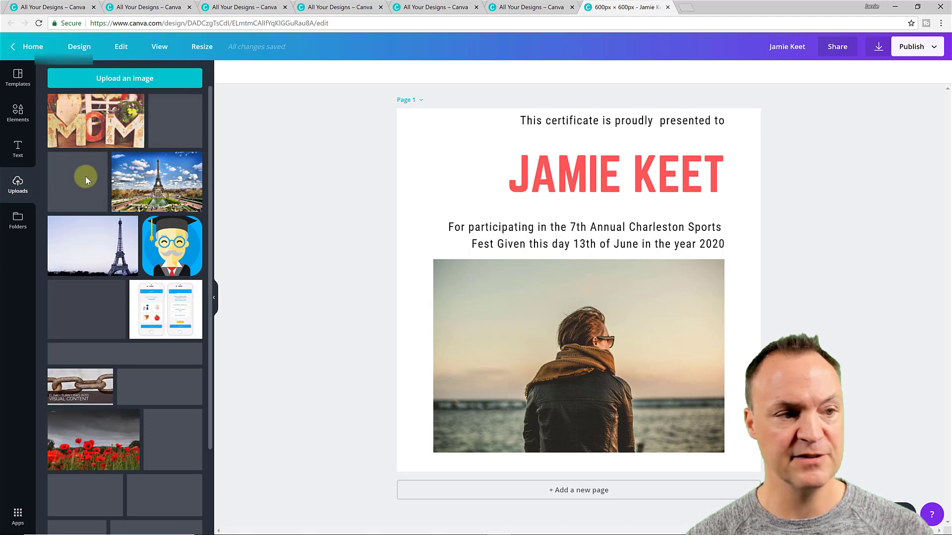
{"action": "scroll", "coordinate": [111, 240], "scroll_direction": "down", "scroll_amount": 3}
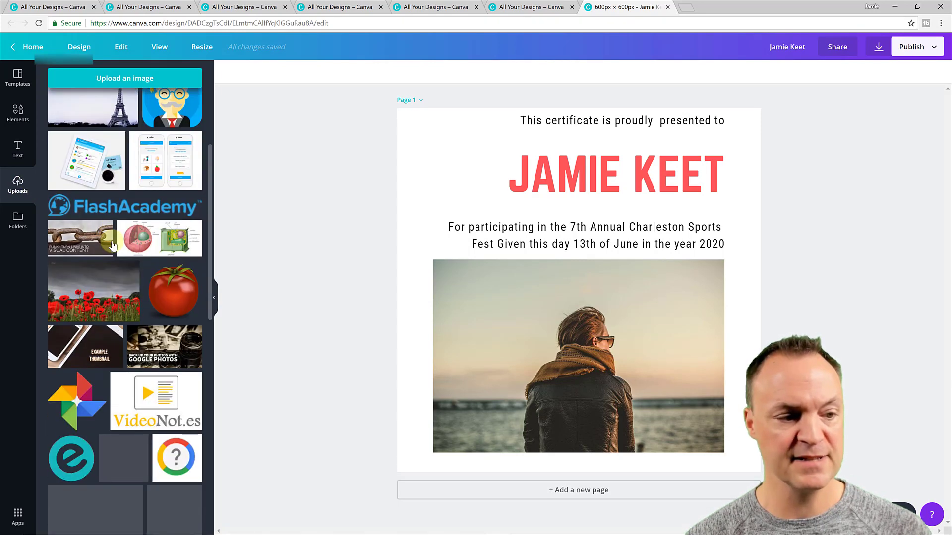
{"action": "scroll", "coordinate": [113, 245], "scroll_direction": "up", "scroll_amount": 3}
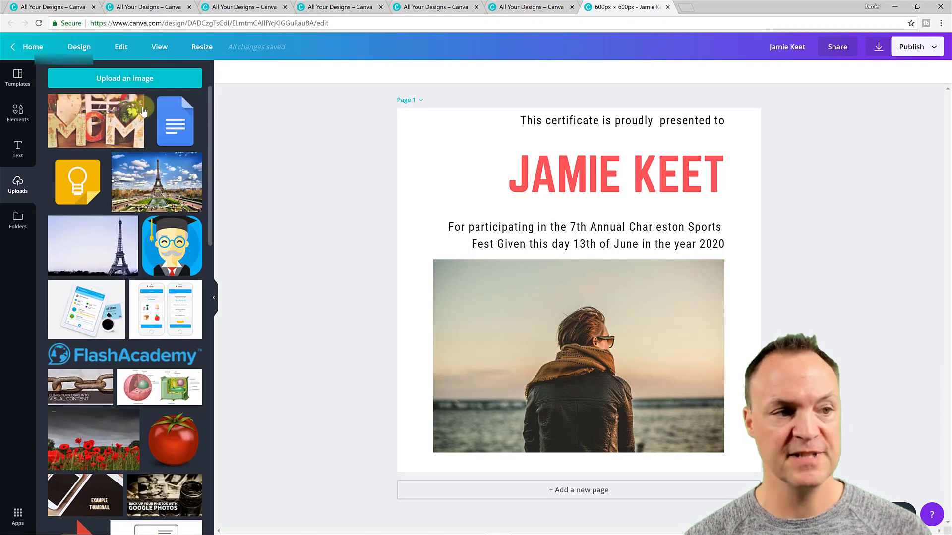
{"action": "left_click", "coordinate": [130, 84]}
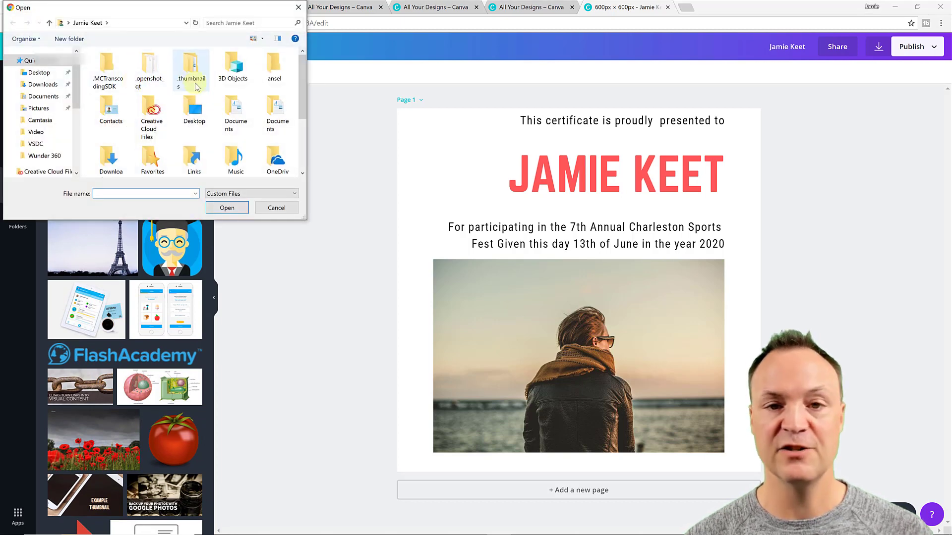
{"action": "left_click", "coordinate": [298, 7]}
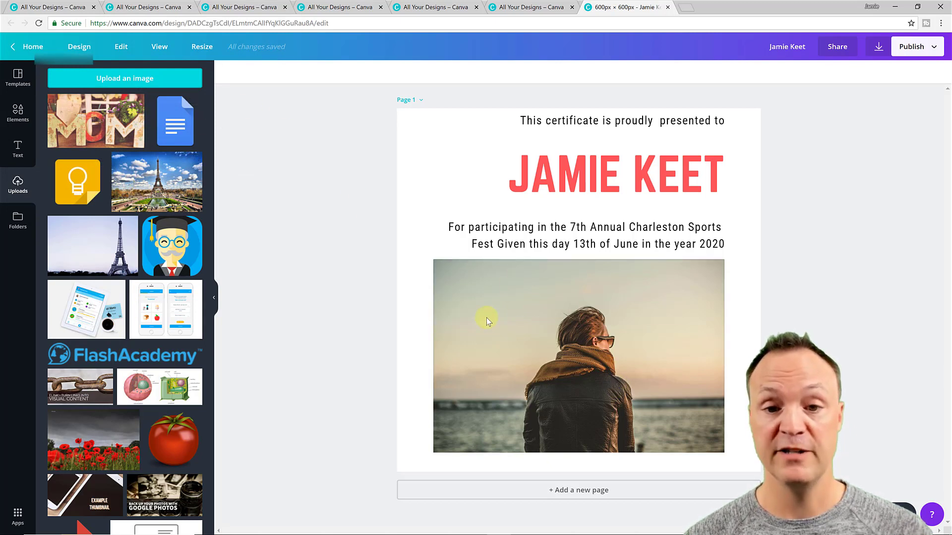
Go back to the Canva home page and move the certificate design to the trash
{"action": "left_click", "coordinate": [39, 48]}
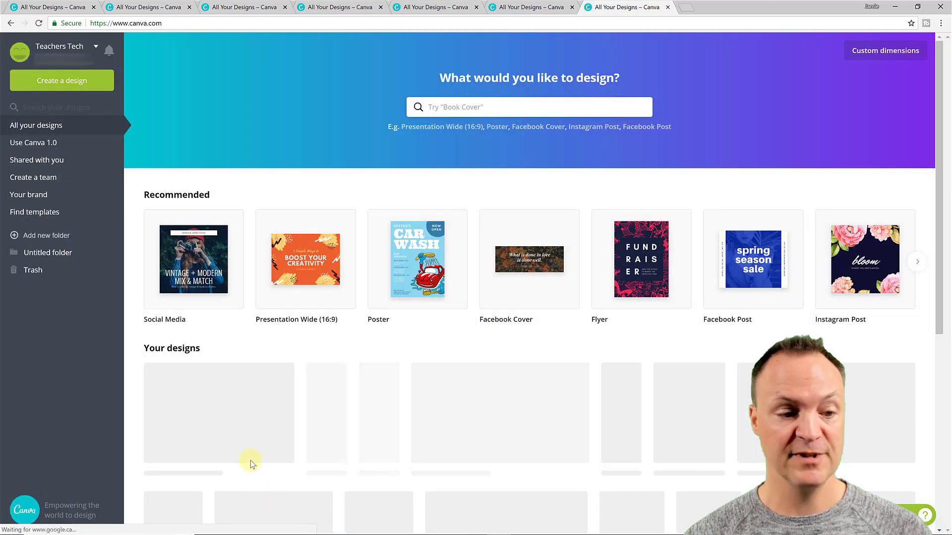
{"action": "scroll", "coordinate": [248, 419], "scroll_direction": "down", "scroll_amount": 1}
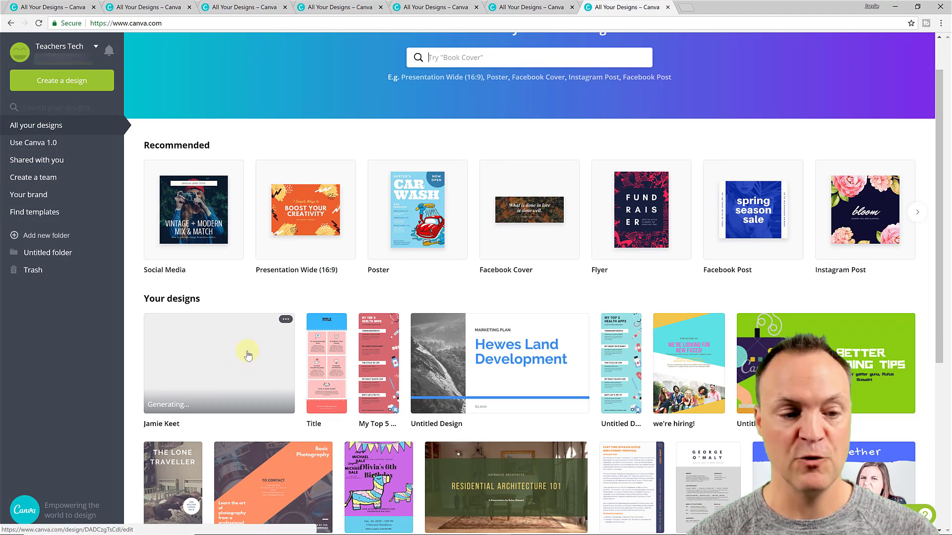
{"action": "left_click", "coordinate": [285, 323]}
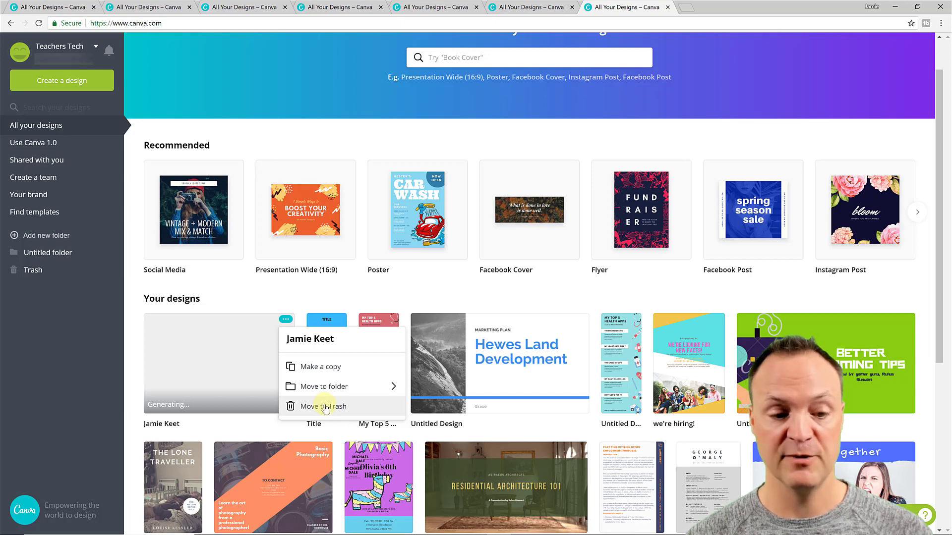
{"action": "left_click", "coordinate": [324, 408]}
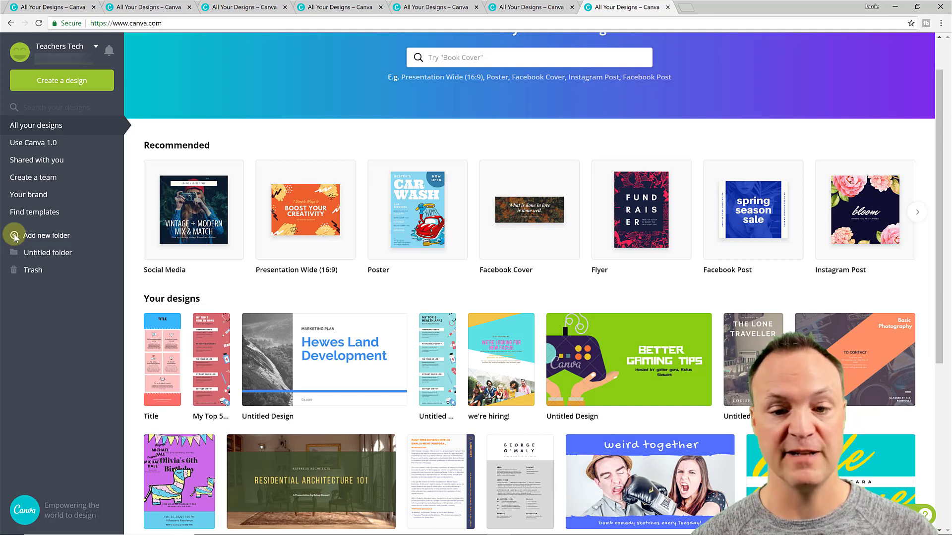
Start a Presentation Wide (16:9) design with the Modern Yellow Icon Advertising Calaco Digital Solutions title page
{"action": "scroll", "coordinate": [416, 208], "scroll_direction": "up", "scroll_amount": 1}
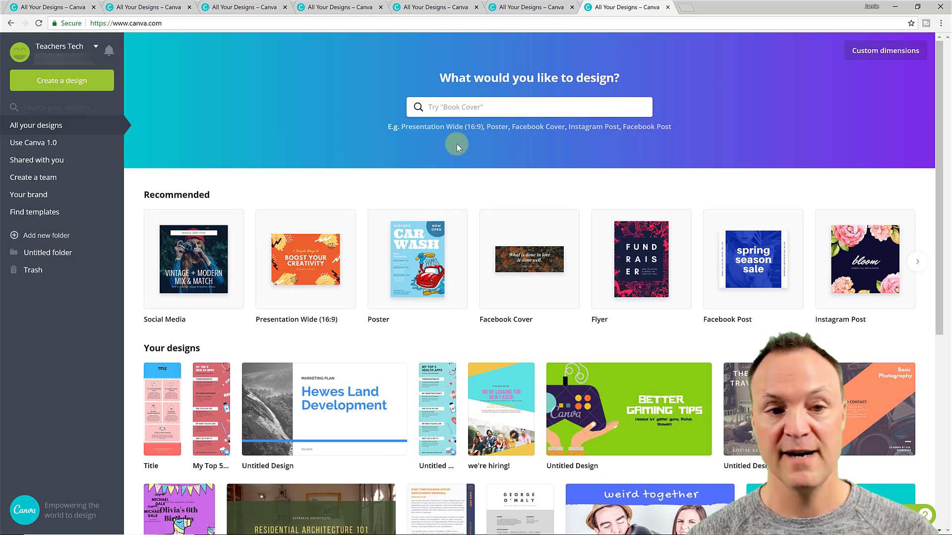
{"action": "left_click", "coordinate": [430, 129]}
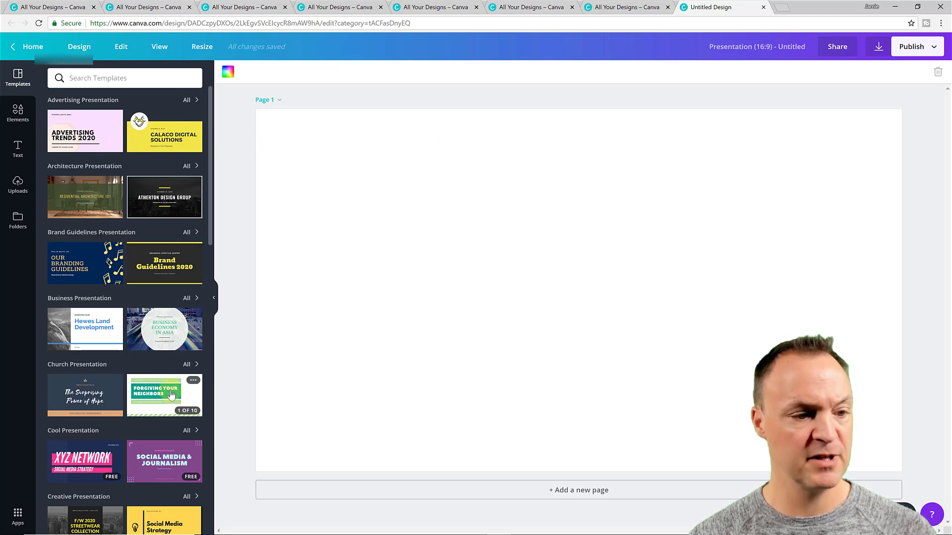
{"action": "left_click", "coordinate": [166, 143]}
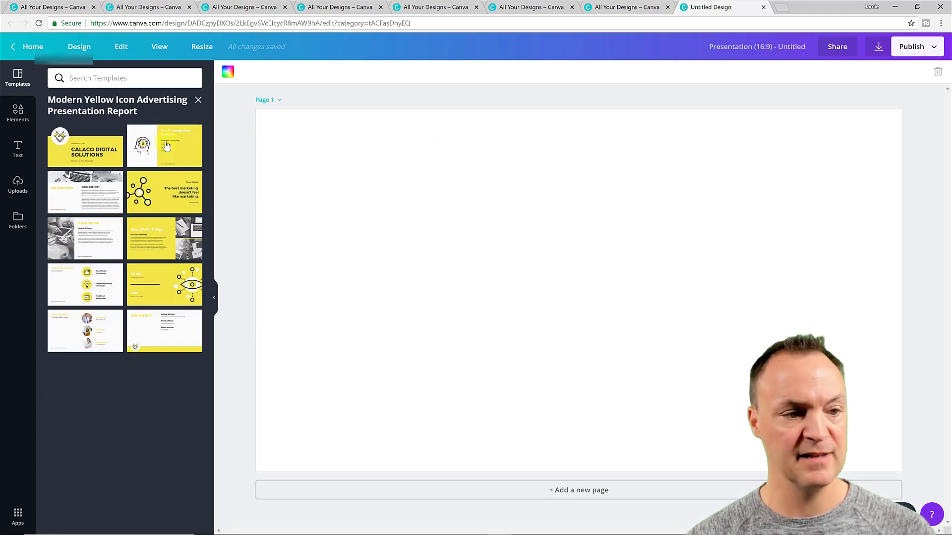
{"action": "left_click", "coordinate": [143, 145]}
{"action": "left_click", "coordinate": [107, 155]}
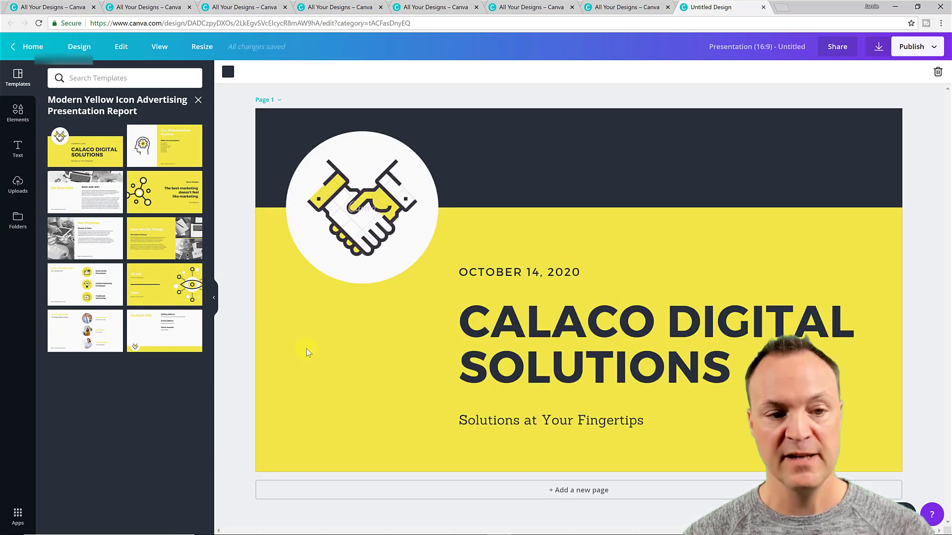
{"action": "left_click", "coordinate": [399, 233]}
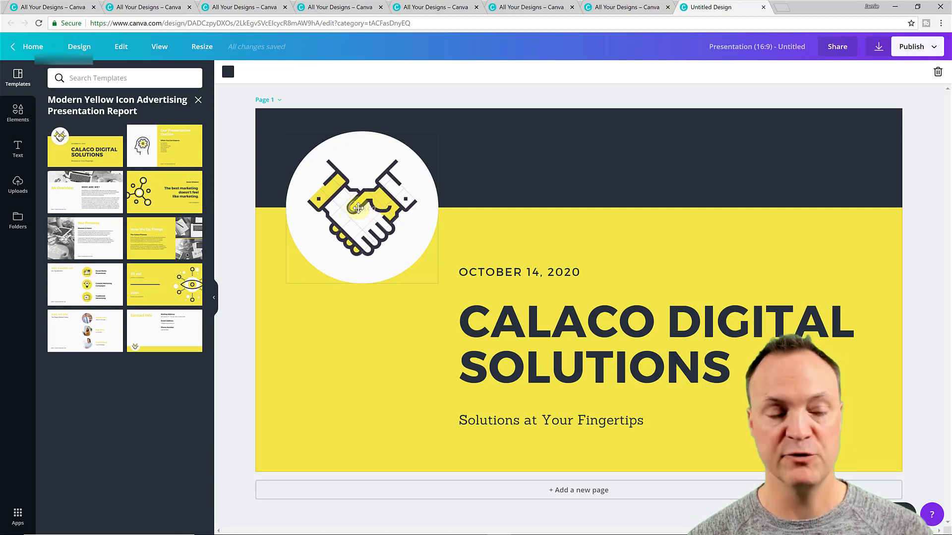
{"action": "left_click", "coordinate": [242, 201]}
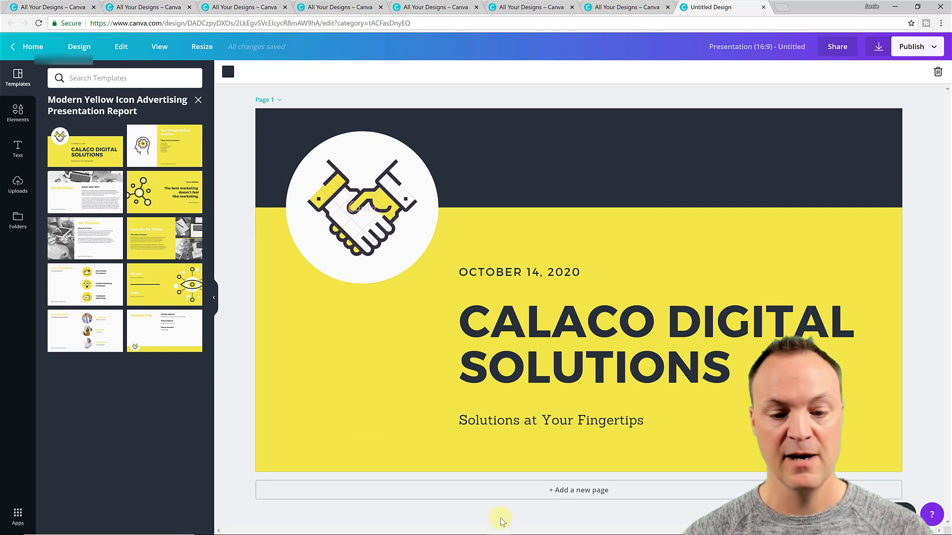
Add pages 2 and 3 using the outline and An Overview layouts, then select the title text
{"action": "left_click", "coordinate": [584, 492]}
{"action": "left_click", "coordinate": [151, 146]}
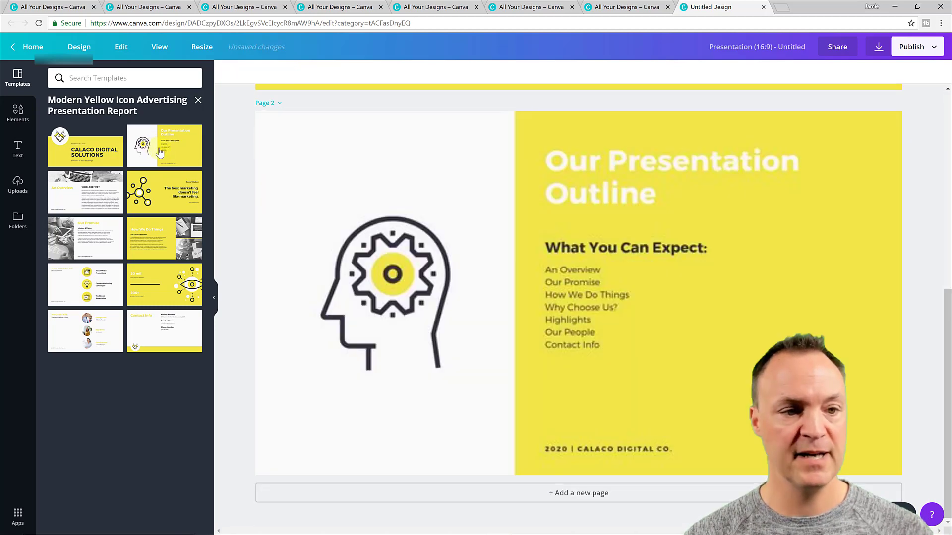
{"action": "left_click", "coordinate": [595, 494]}
{"action": "left_click", "coordinate": [77, 186]}
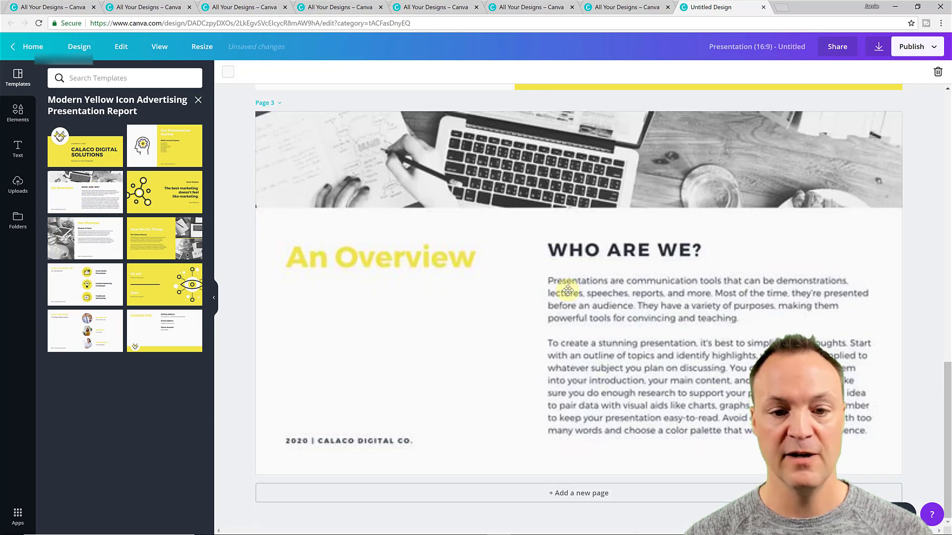
{"action": "scroll", "coordinate": [563, 293], "scroll_direction": "up", "scroll_amount": 10}
{"action": "scroll", "coordinate": [563, 292], "scroll_direction": "up", "scroll_amount": 5}
{"action": "left_click", "coordinate": [578, 352]}
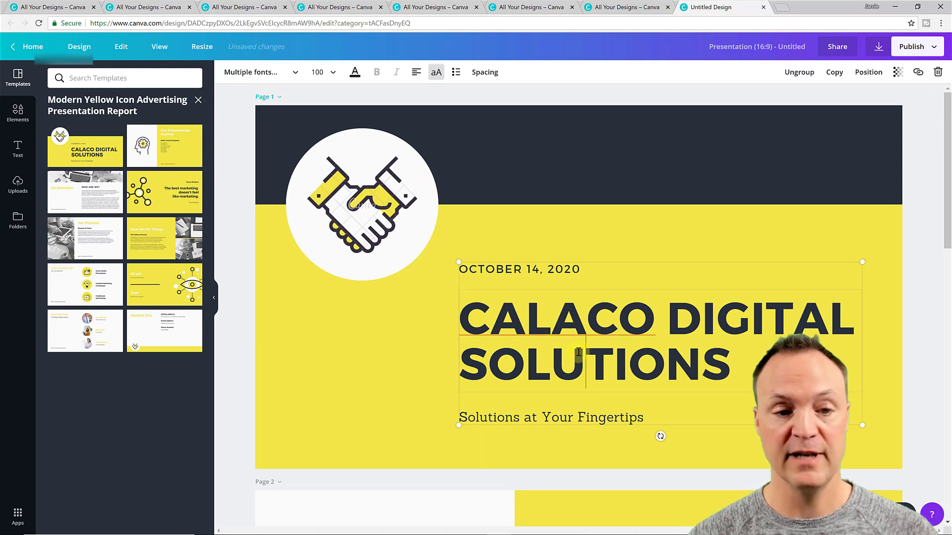
{"action": "left_click", "coordinate": [582, 356]}
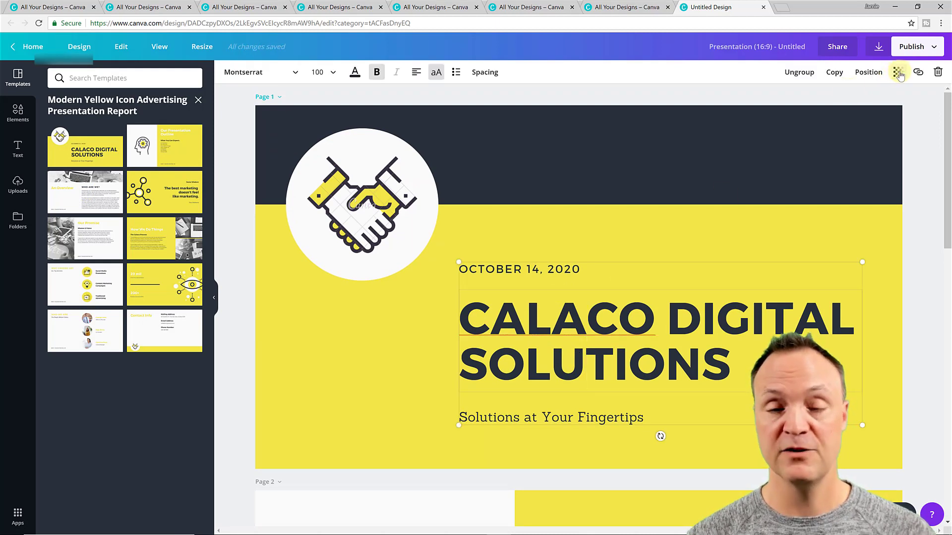
Present the deck full screen using the Slide transition and Standard click-to-advance timing
{"action": "left_click", "coordinate": [935, 50]}
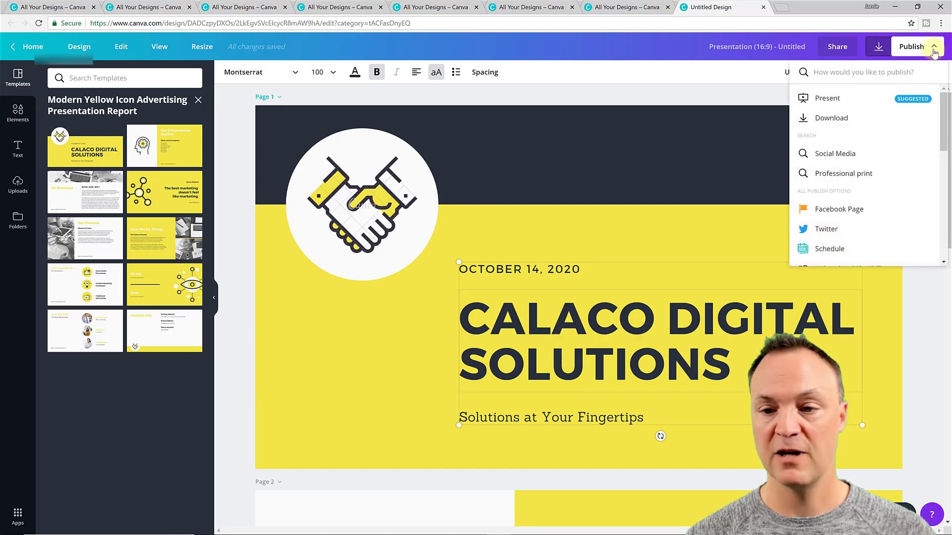
{"action": "left_click", "coordinate": [828, 99]}
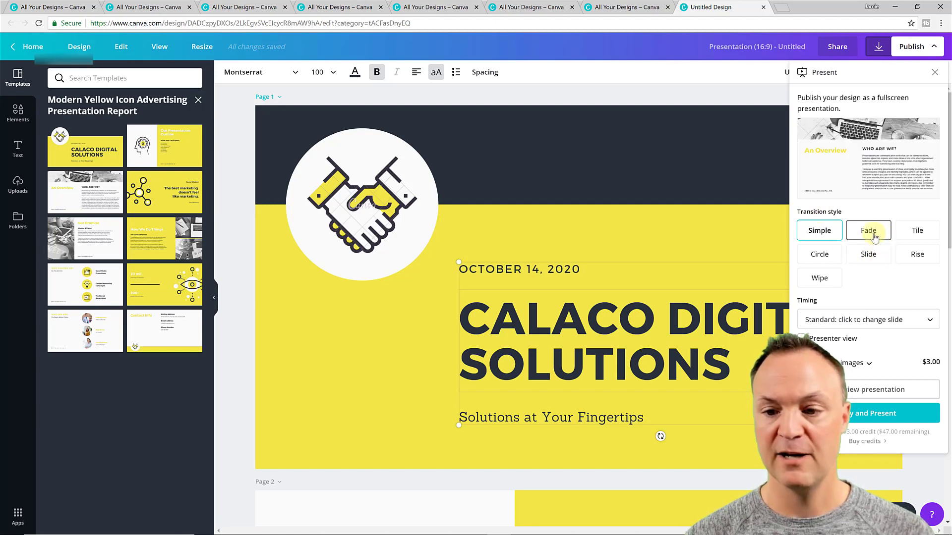
{"action": "left_click", "coordinate": [867, 254]}
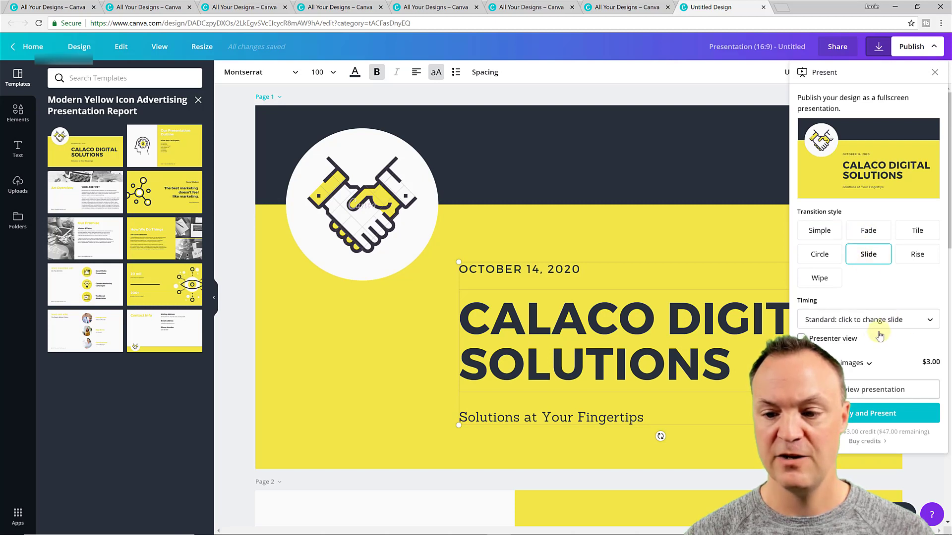
{"action": "left_click", "coordinate": [884, 322]}
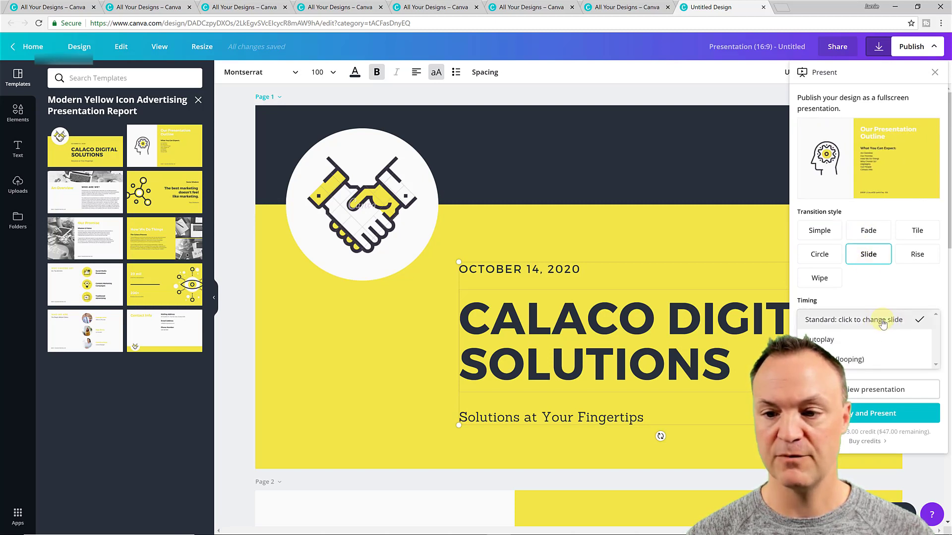
{"action": "left_click", "coordinate": [883, 322]}
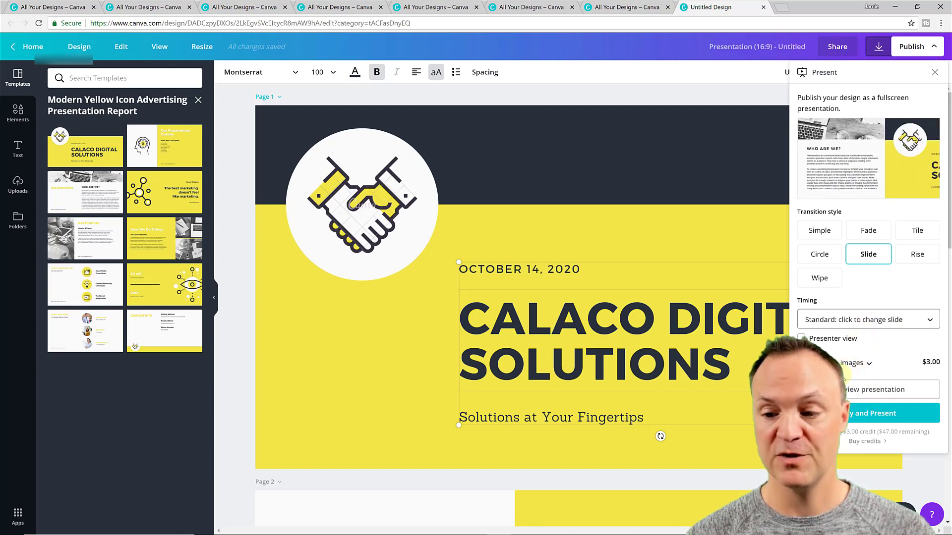
{"action": "left_click", "coordinate": [885, 391]}
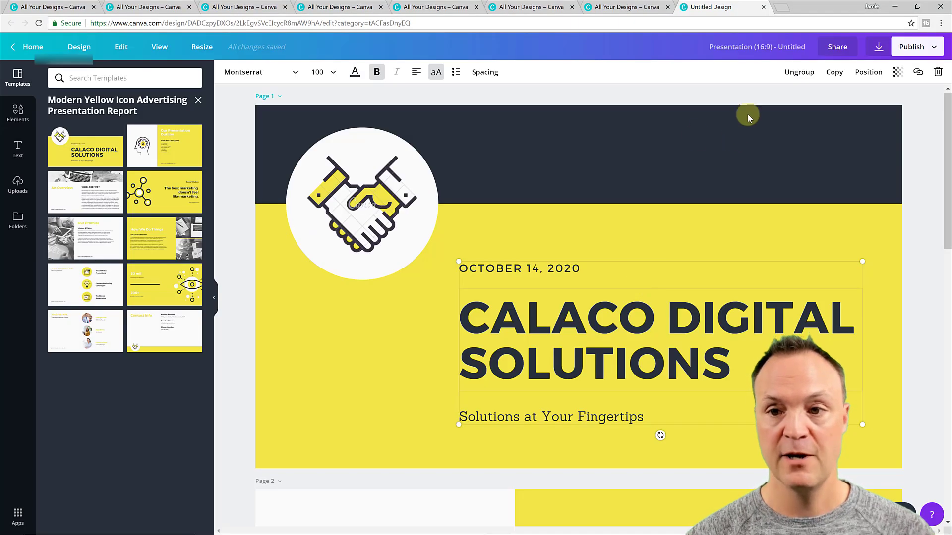
Open the Share dropdown and dismiss it without inviting anyone
{"action": "left_click", "coordinate": [839, 49]}
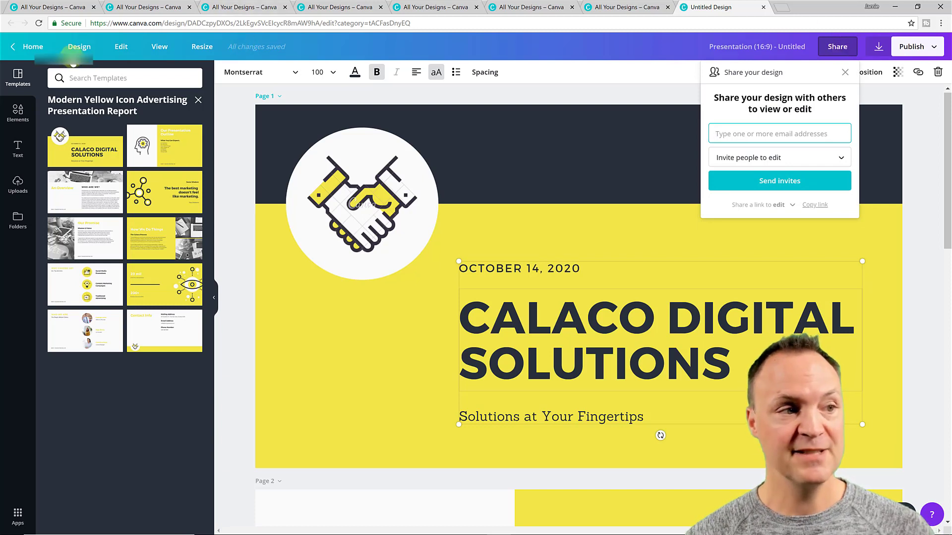
{"action": "left_click", "coordinate": [28, 48]}
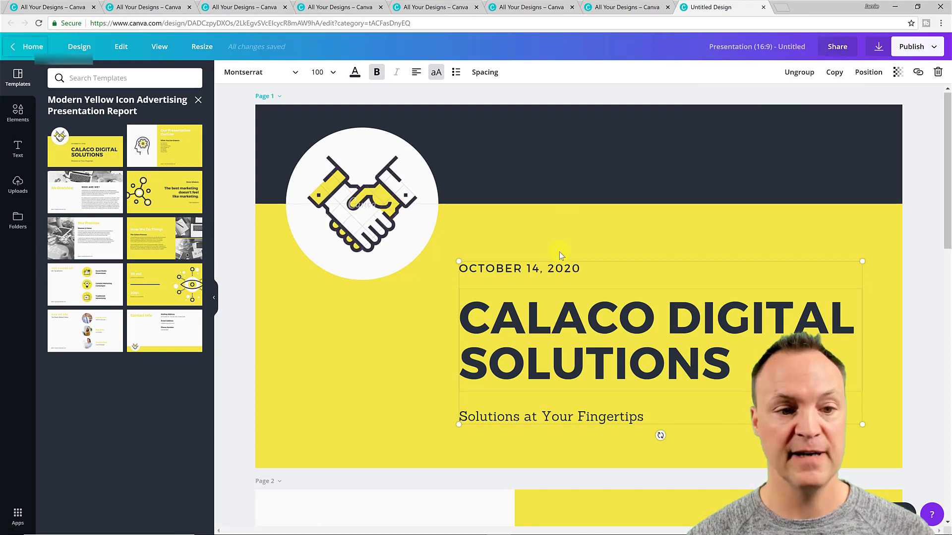